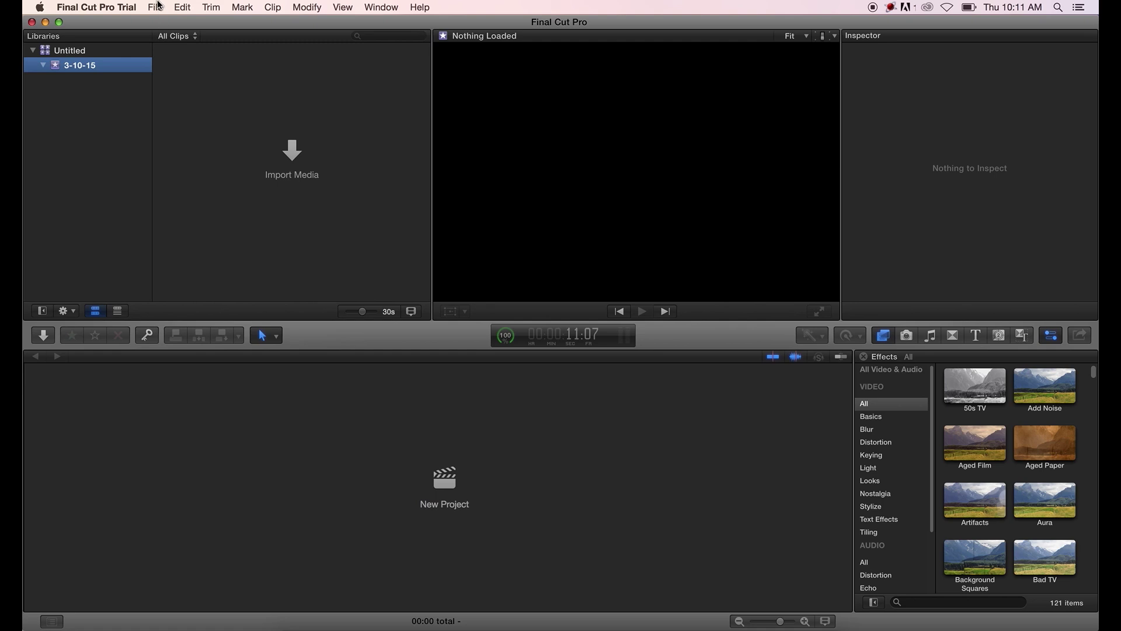
# Create a new project named "final cut example" in the 3-10-15 event
pyautogui.click(160, 9)
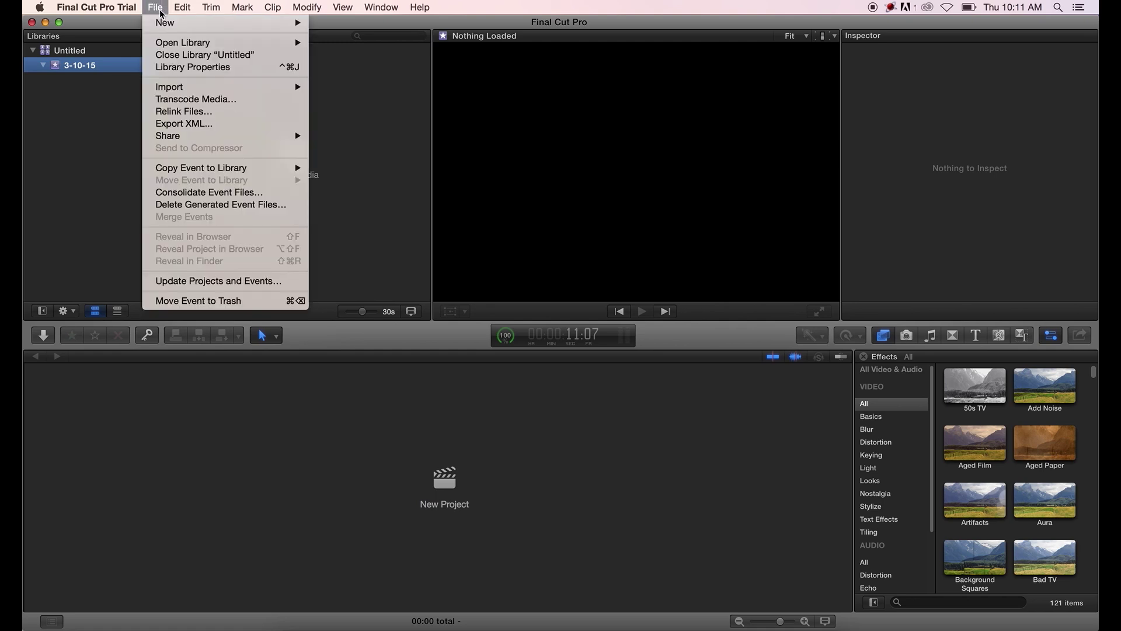
pyautogui.moveTo(168, 29)
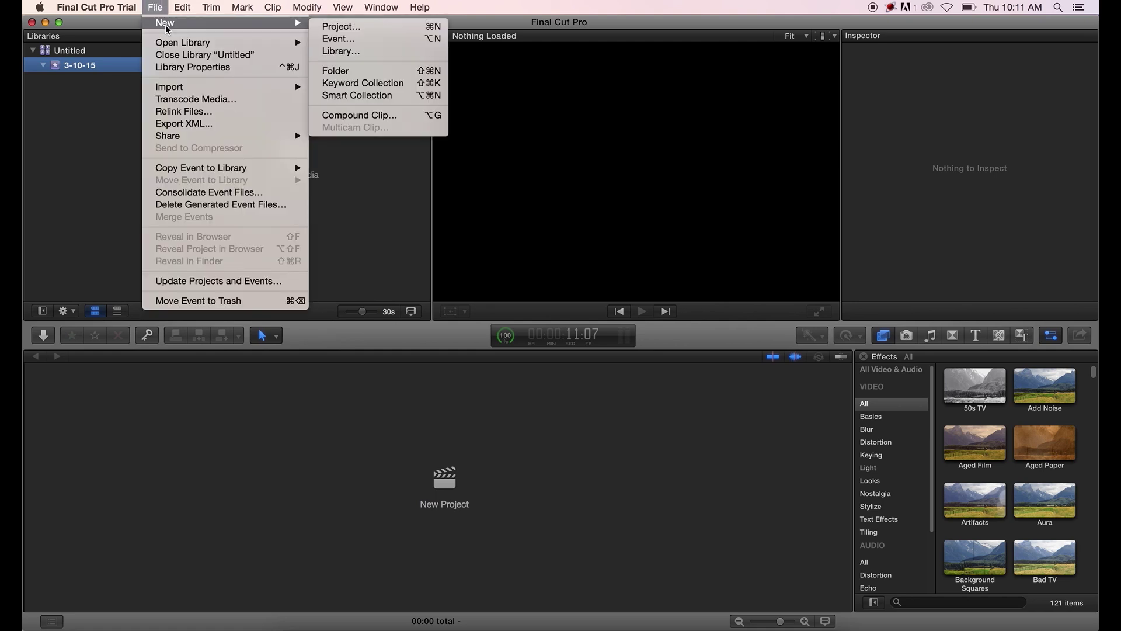
pyautogui.click(347, 27)
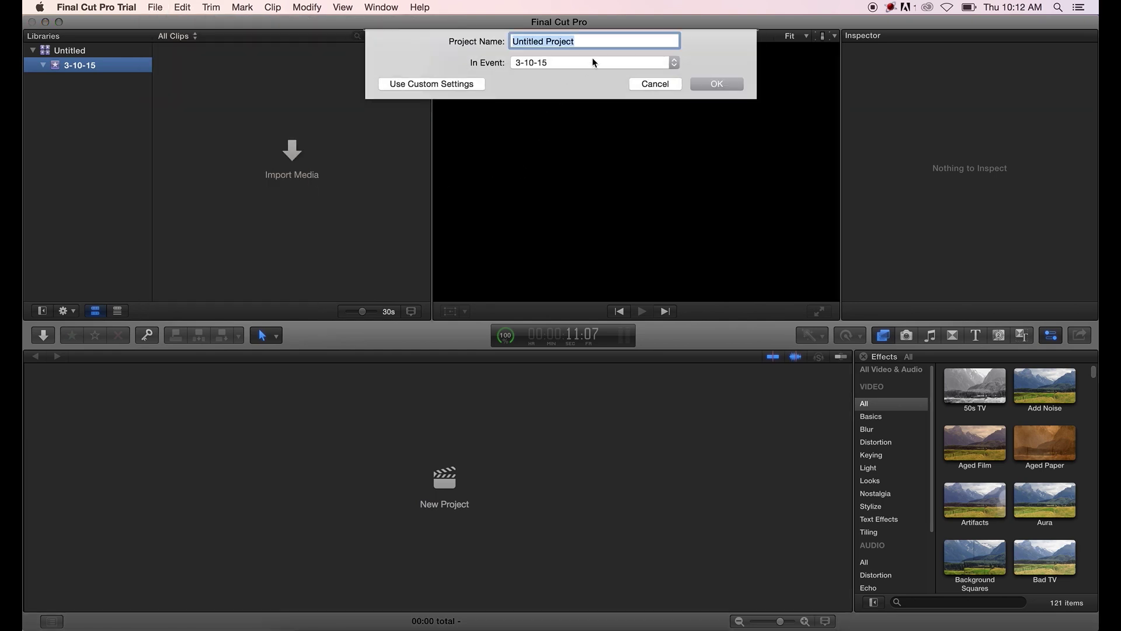
pyautogui.write('final ')
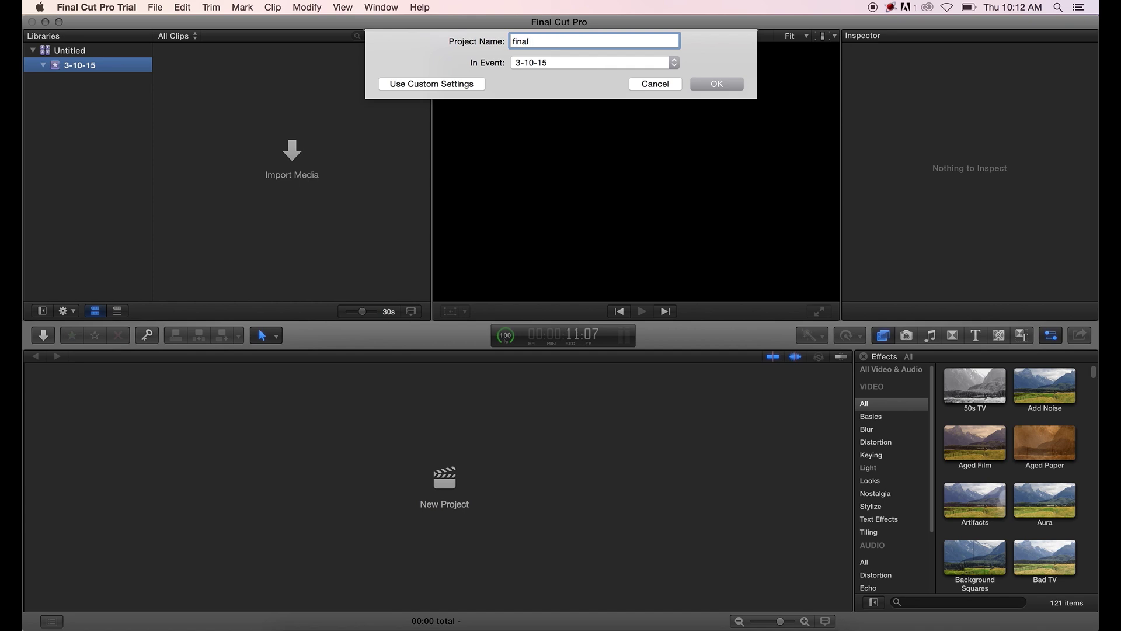
pyautogui.write('cut example')
pyautogui.press('Return')
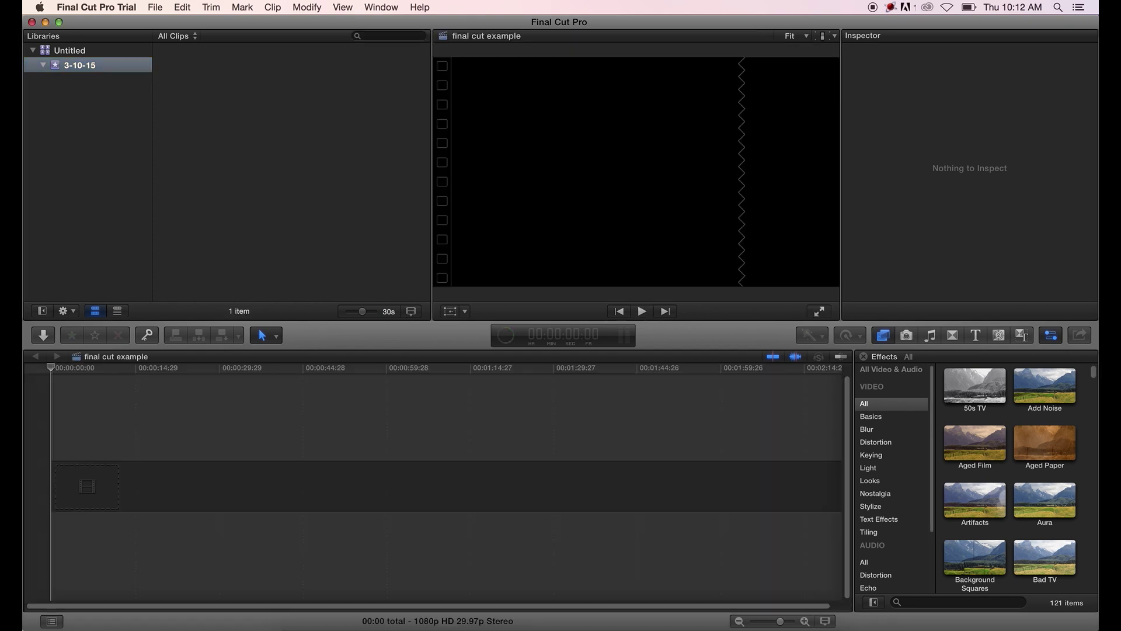
# Open the media import window to bring footage into the 3-10-15 event
pyautogui.rightClick(287, 232)
pyautogui.click(277, 231)
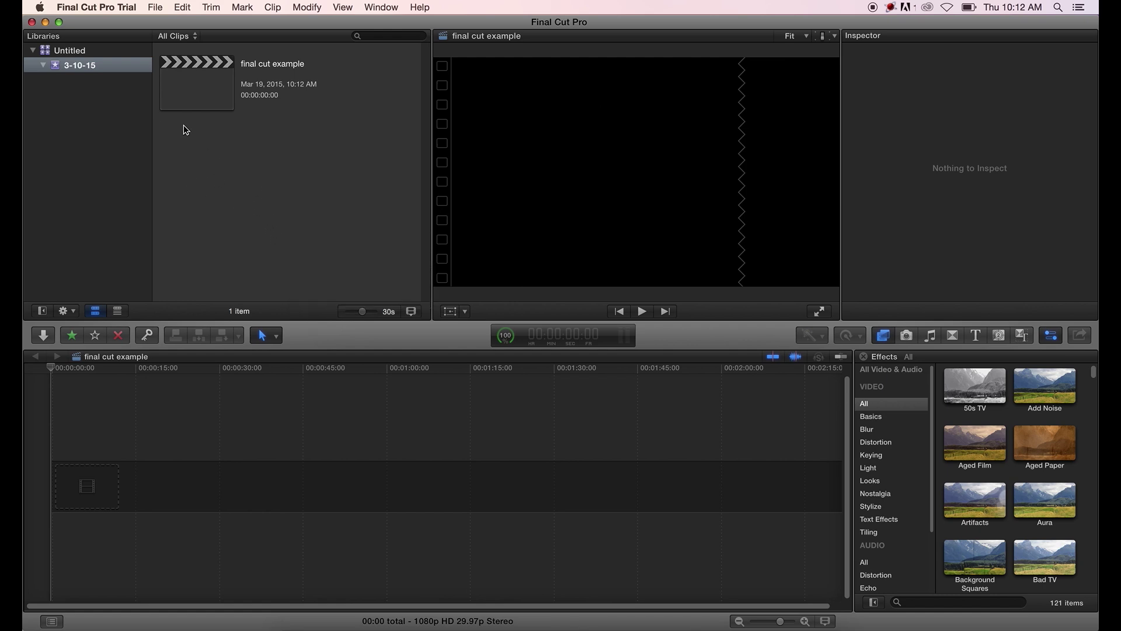
pyautogui.rightClick(255, 156)
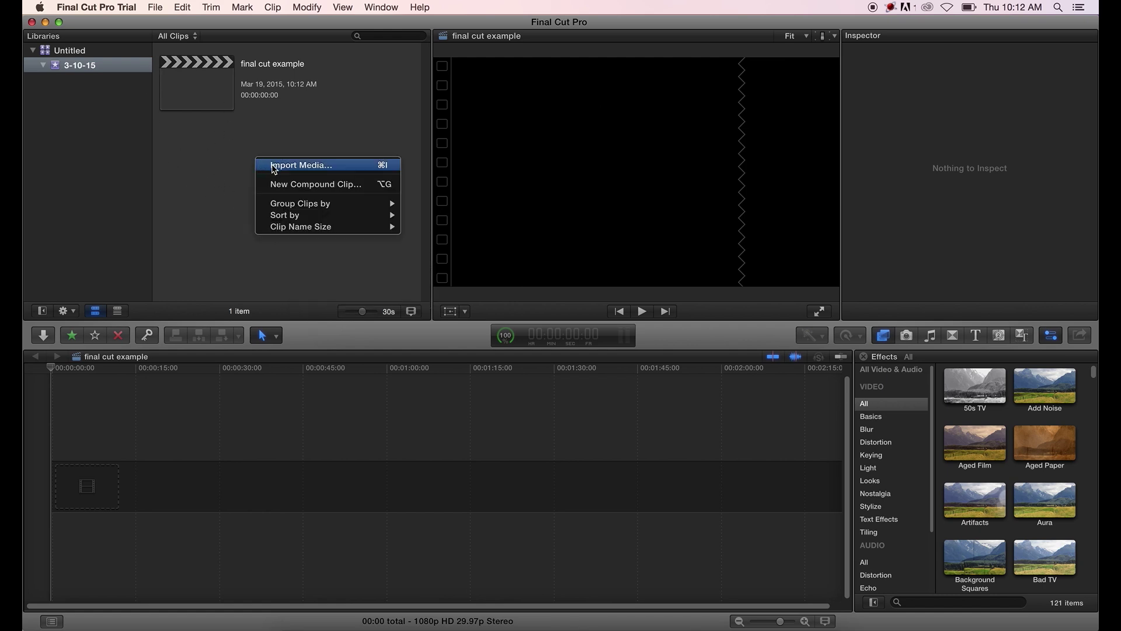
pyautogui.click(169, 6)
pyautogui.click(155, 7)
pyautogui.moveTo(192, 96)
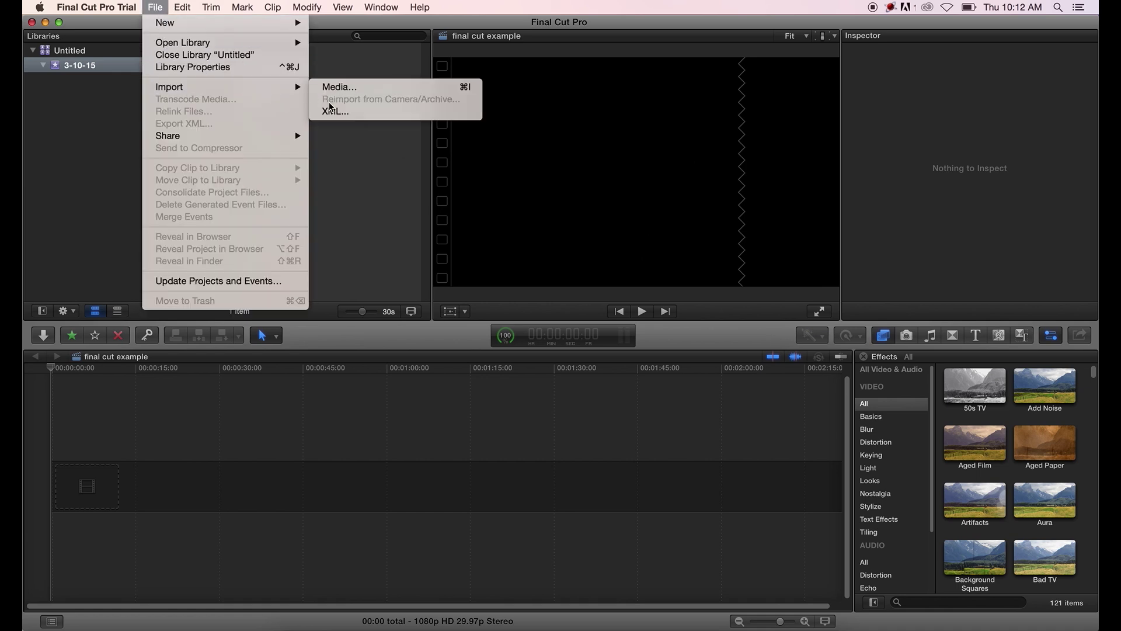
pyautogui.click(337, 167)
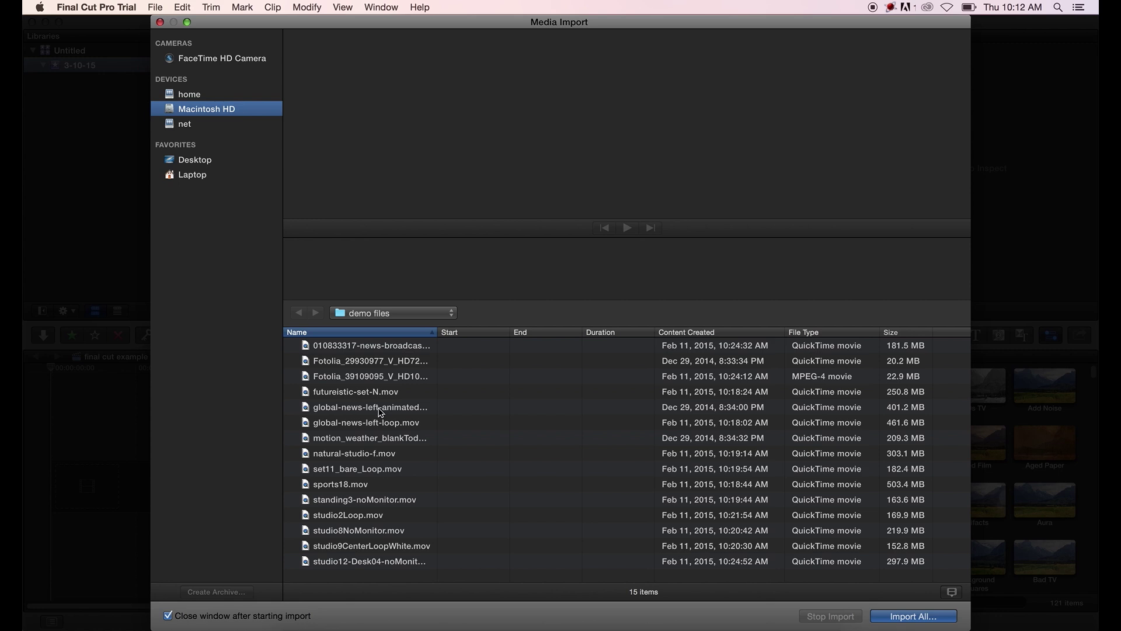
# Import the 010833317 news broadcast, Fotolia_39109095, studio12-Desk04, set11_bare_Loop and motion_weather clips into the existing 3-10-15 event
pyautogui.click(349, 375)
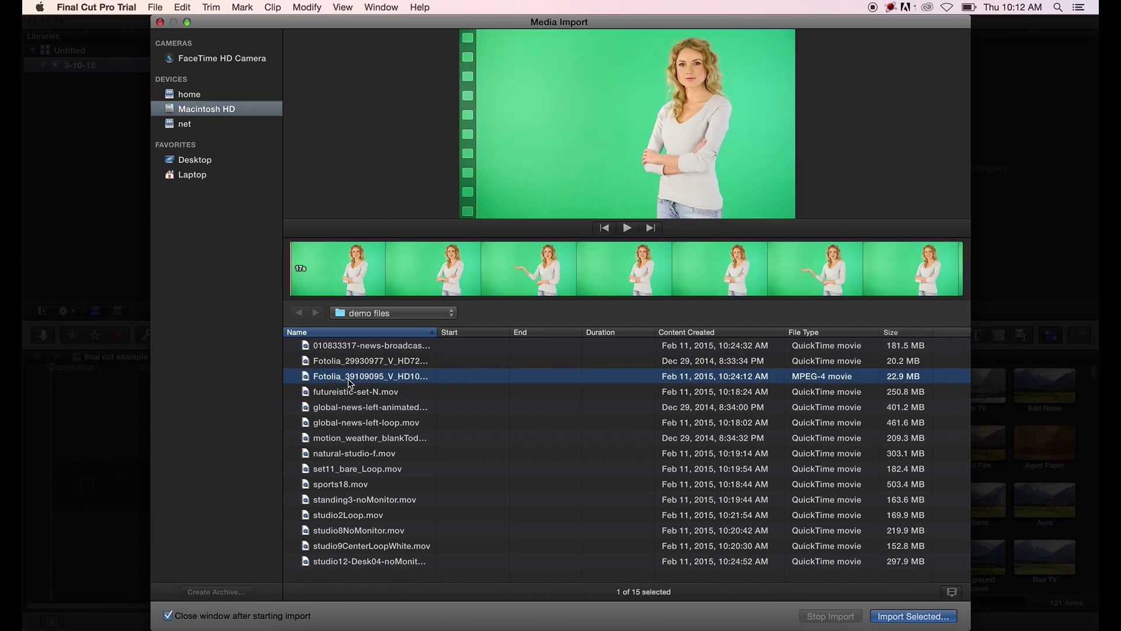
pyautogui.keyDown('super'); pyautogui.click(375, 346); pyautogui.keyUp('super')
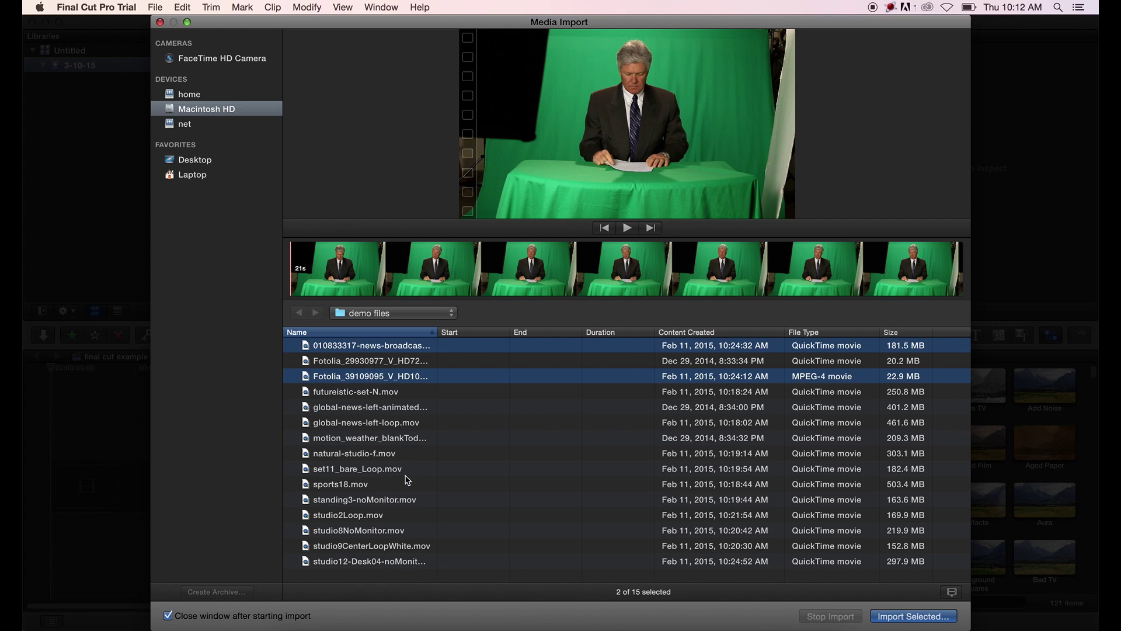
pyautogui.keyDown('super'); pyautogui.click(354, 561); pyautogui.keyUp('super')
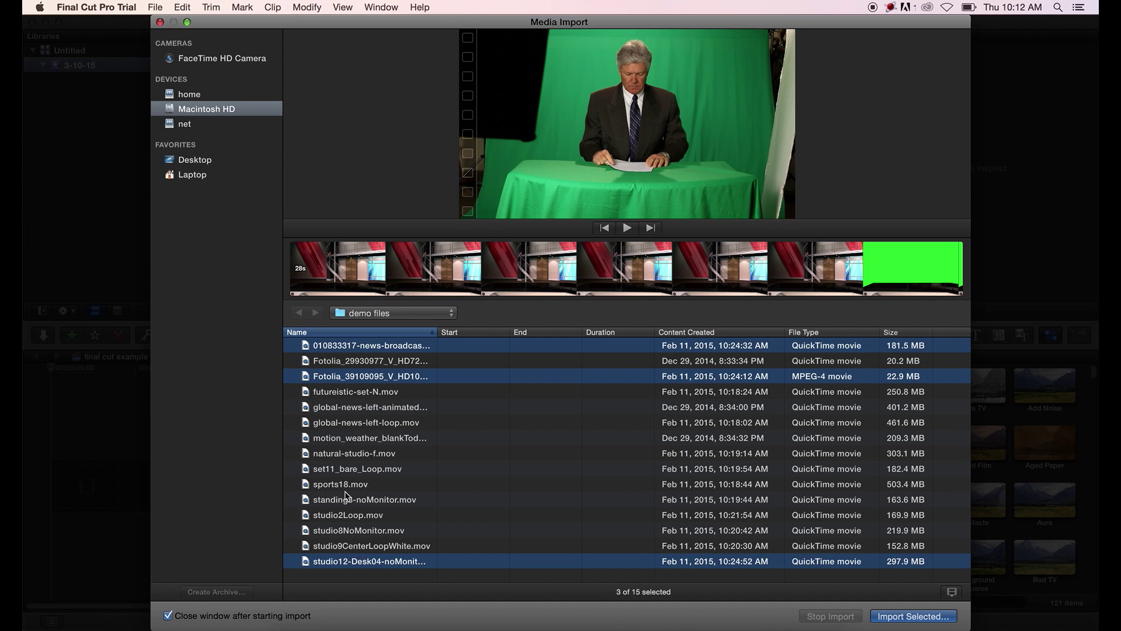
pyautogui.keyDown('super'); pyautogui.click(340, 470); pyautogui.keyUp('super')
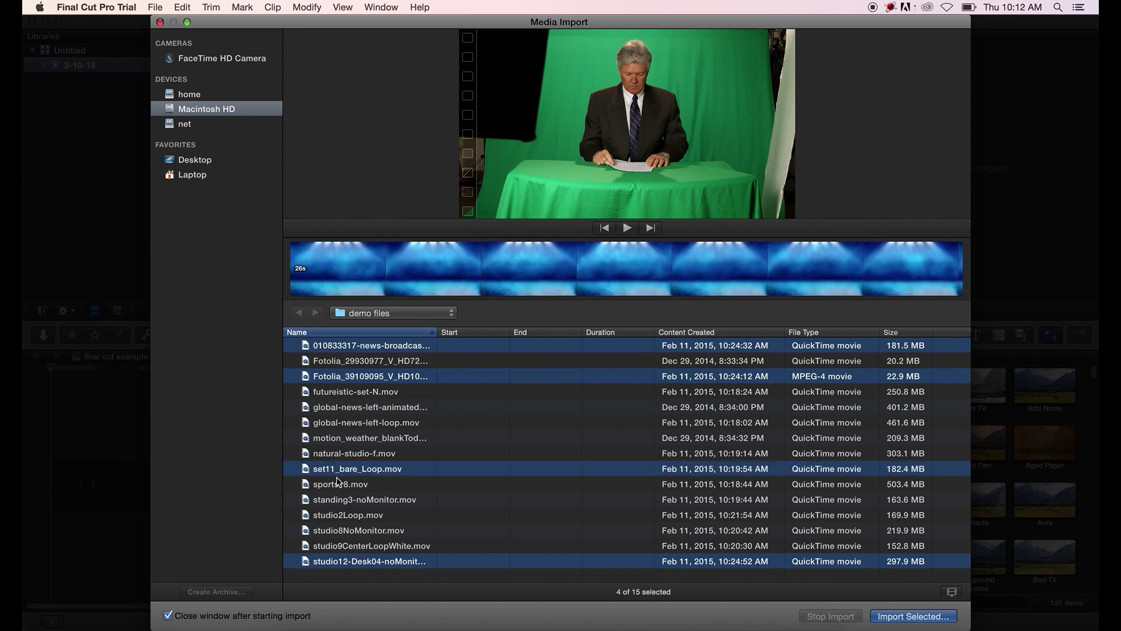
pyautogui.keyDown('super'); pyautogui.click(359, 439); pyautogui.keyUp('super')
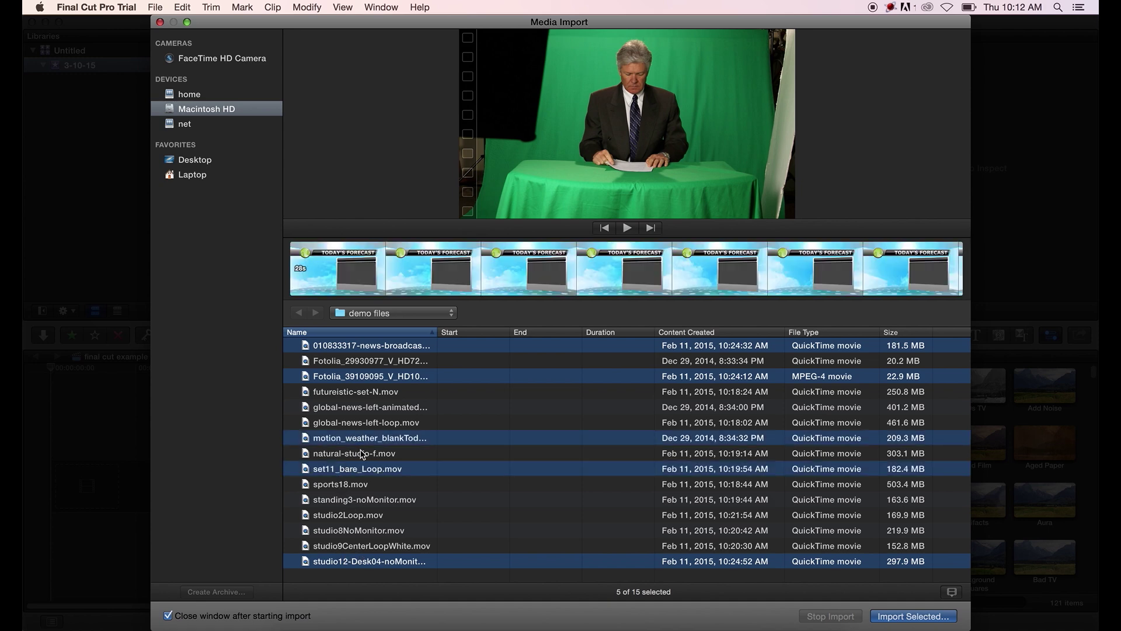
pyautogui.click(915, 617)
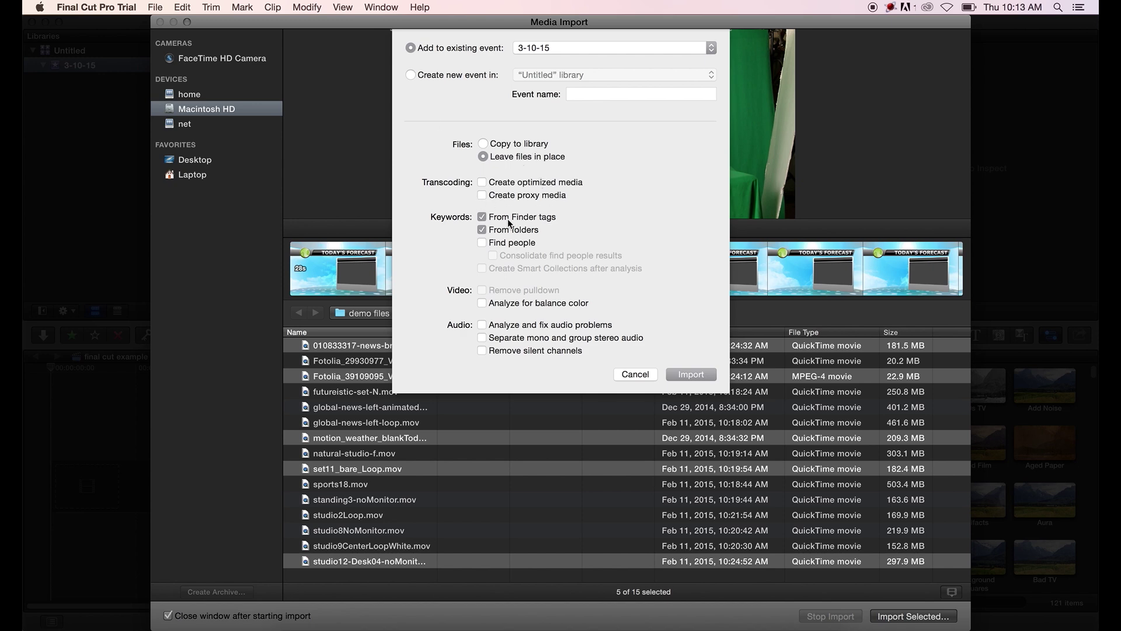
pyautogui.click(704, 375)
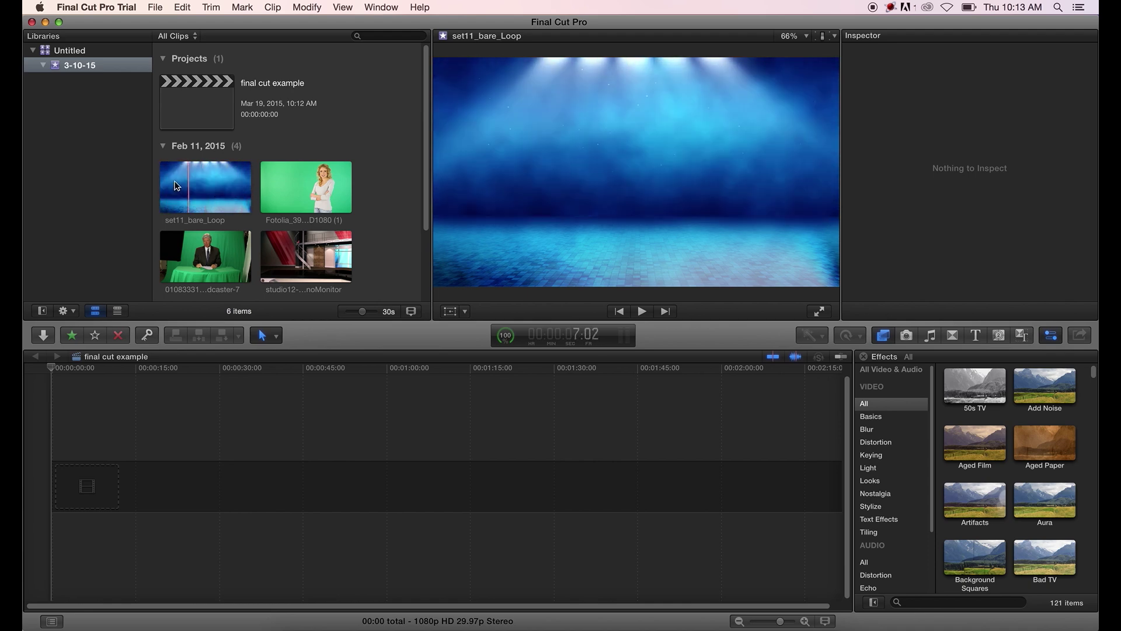
# Place the set11_bare_Loop background clip at the start of the project timeline
pyautogui.click(352, 121)
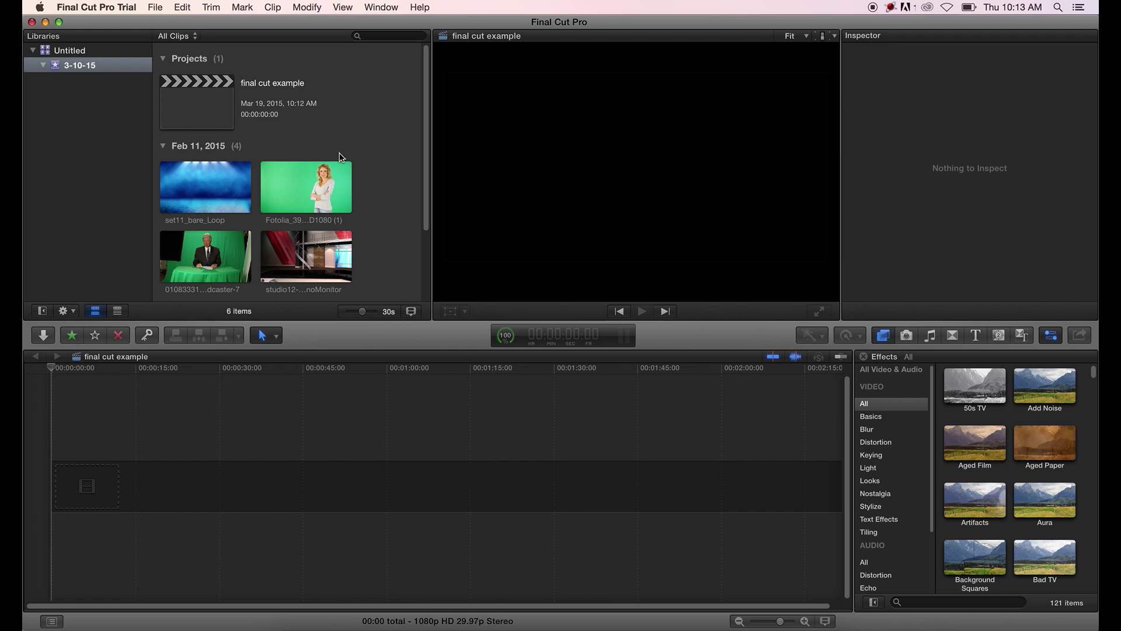
pyautogui.moveTo(200, 188); pyautogui.dragTo(106, 277)
pyautogui.click(233, 198)
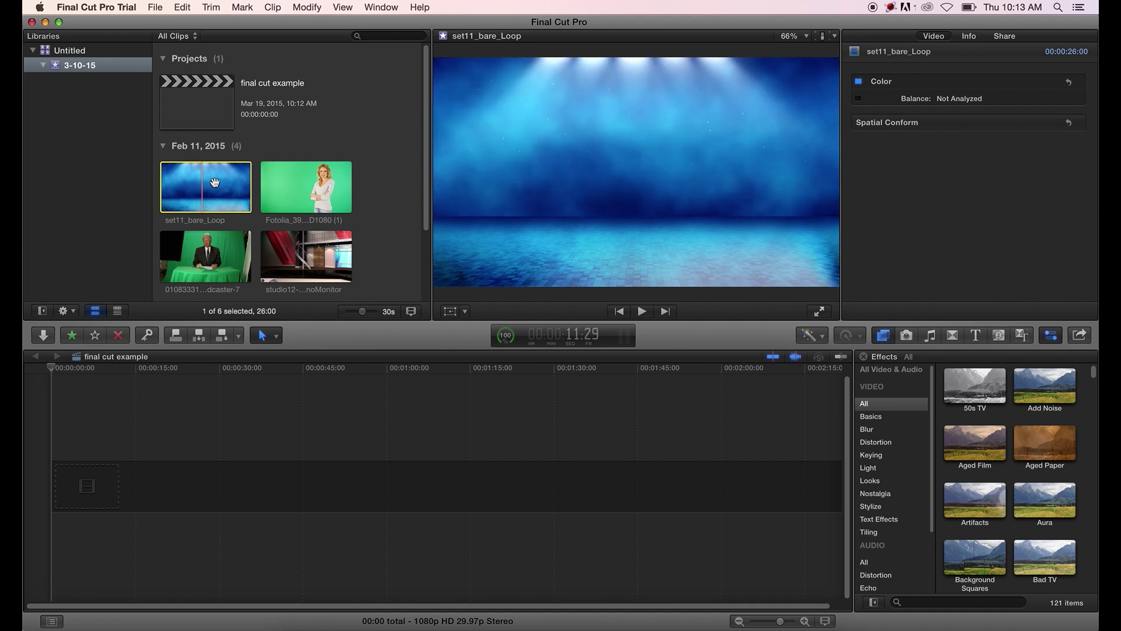
pyautogui.moveTo(207, 181); pyautogui.dragTo(45, 488)
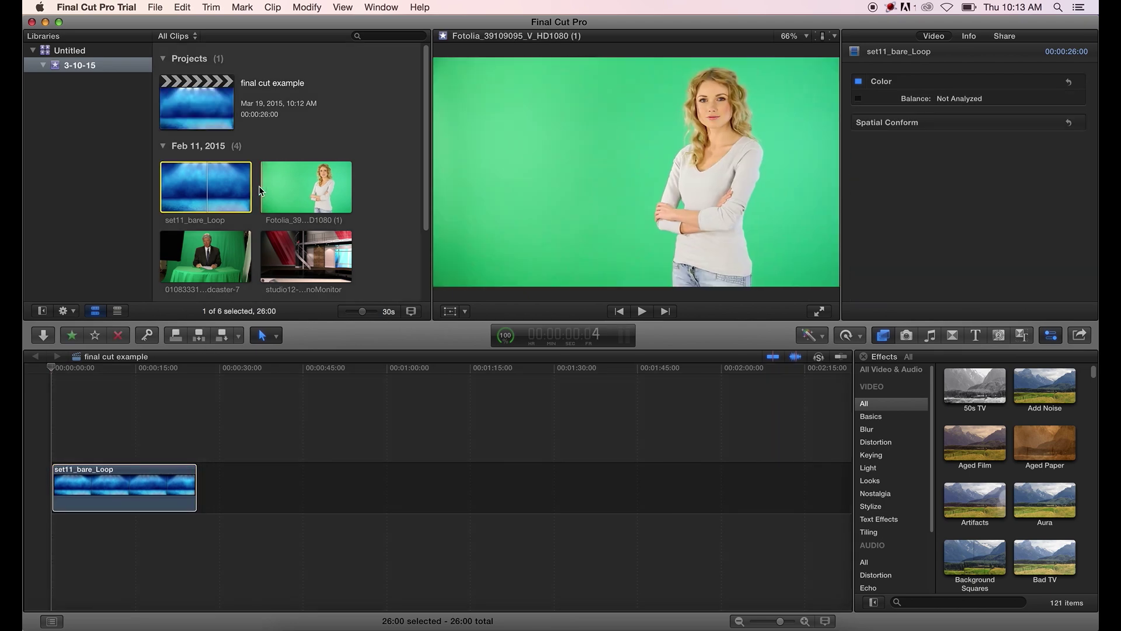
# Connect the Fotolia_39109095 green screen clip above the background and align it to the start of the timeline
pyautogui.click(307, 191)
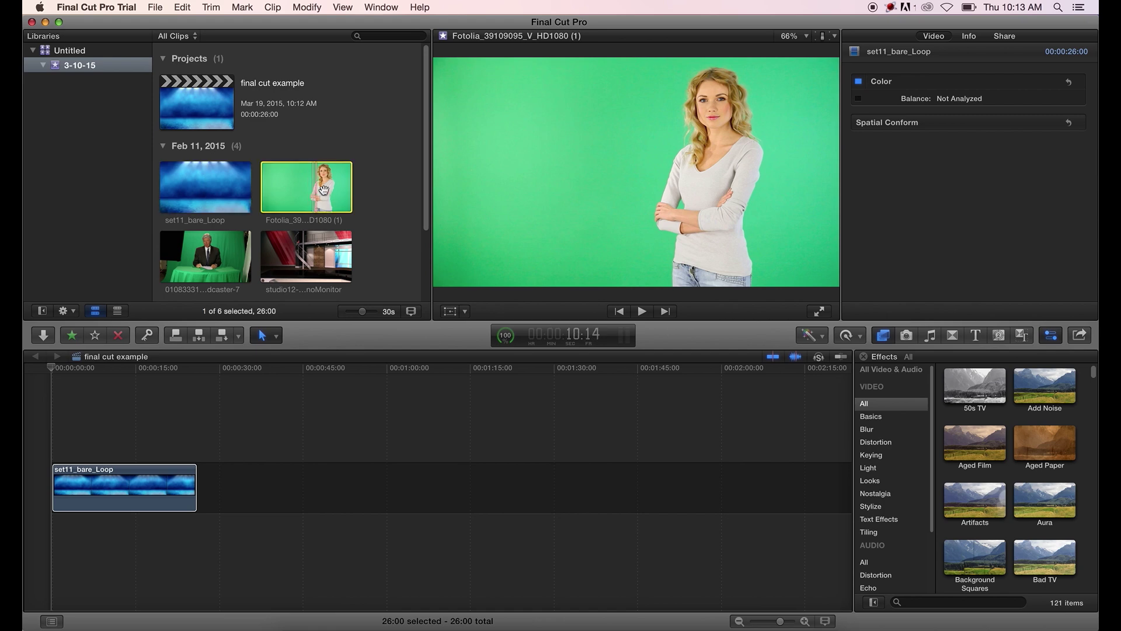
pyautogui.moveTo(305, 191); pyautogui.dragTo(68, 445)
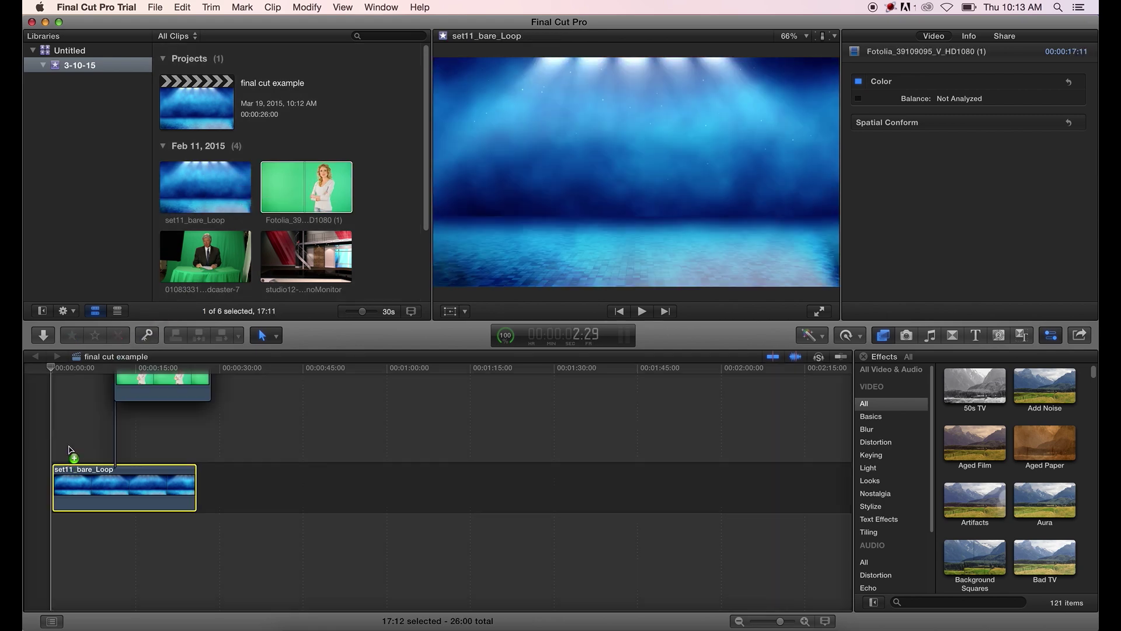
pyautogui.click(103, 375)
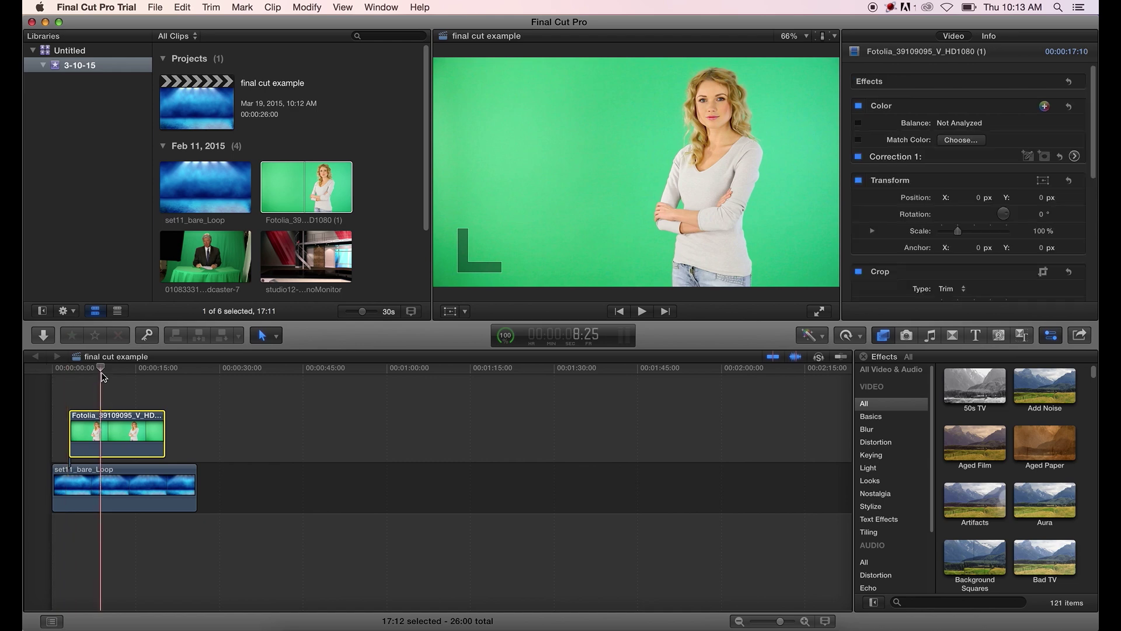
pyautogui.moveTo(119, 421); pyautogui.dragTo(102, 420)
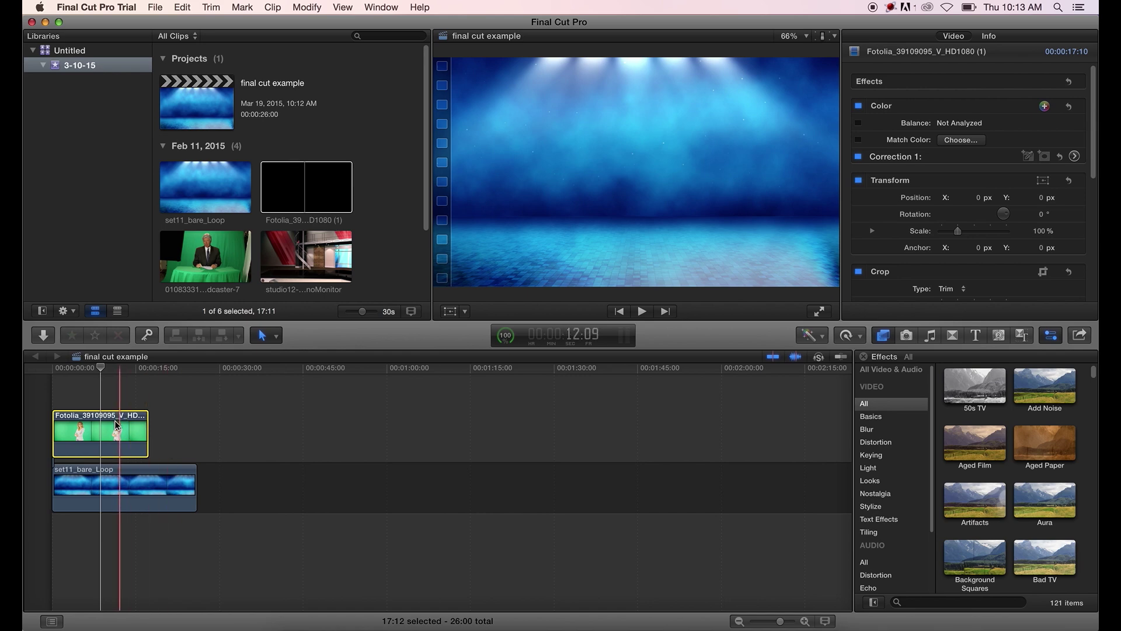
# Park the playhead at about 9:26 within the green screen clip and apply the Keyer effect to that clip
pyautogui.click(97, 368)
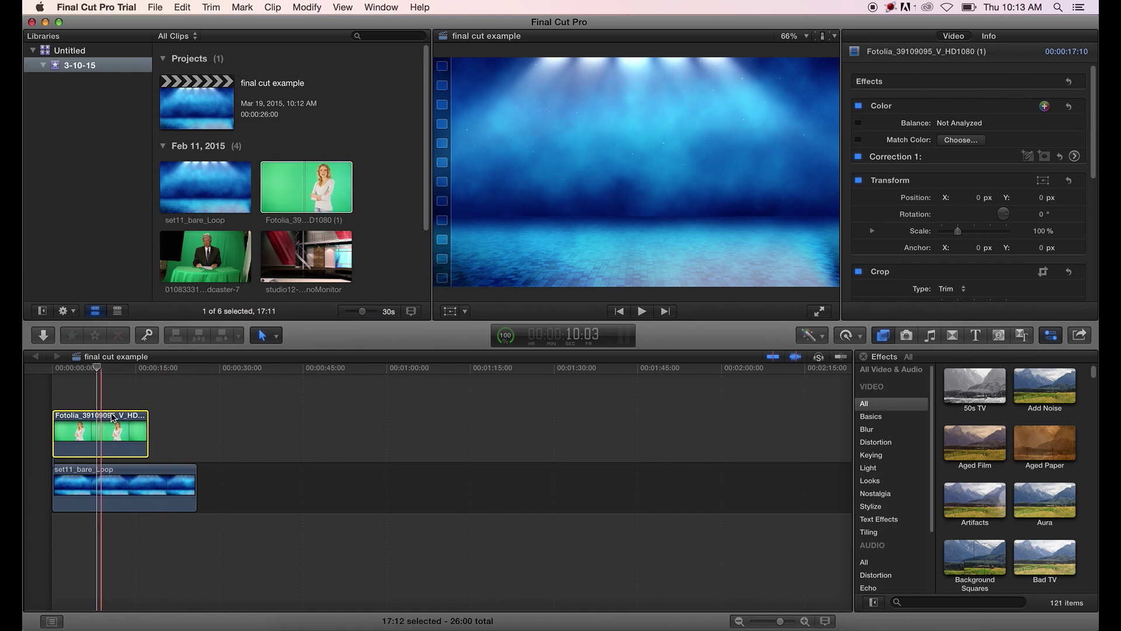
pyautogui.click(114, 377)
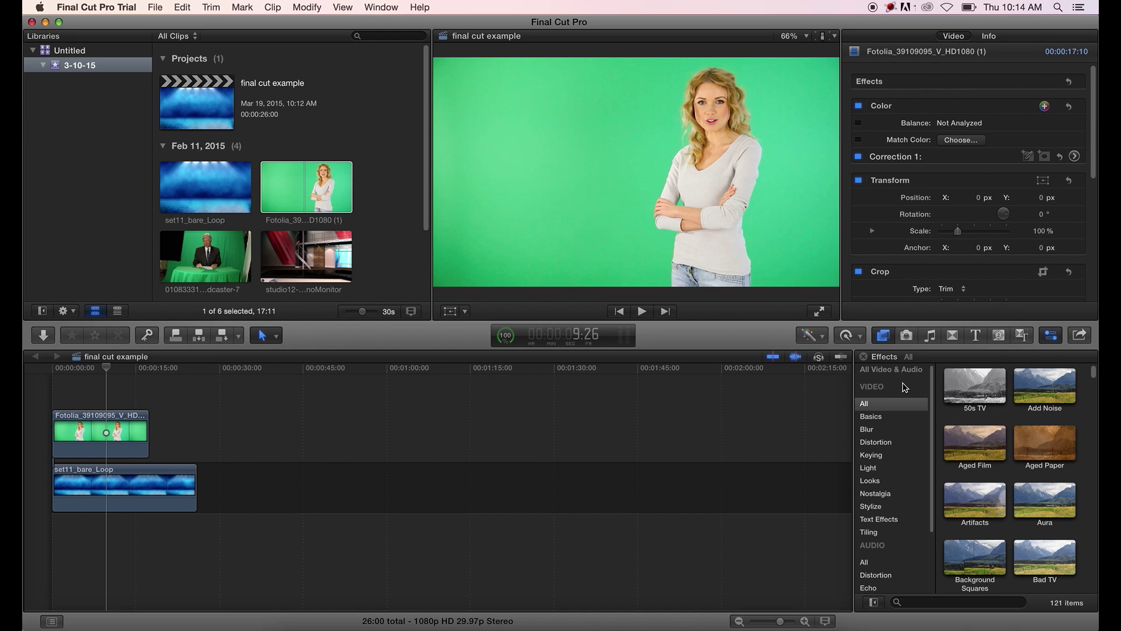
pyautogui.click(873, 456)
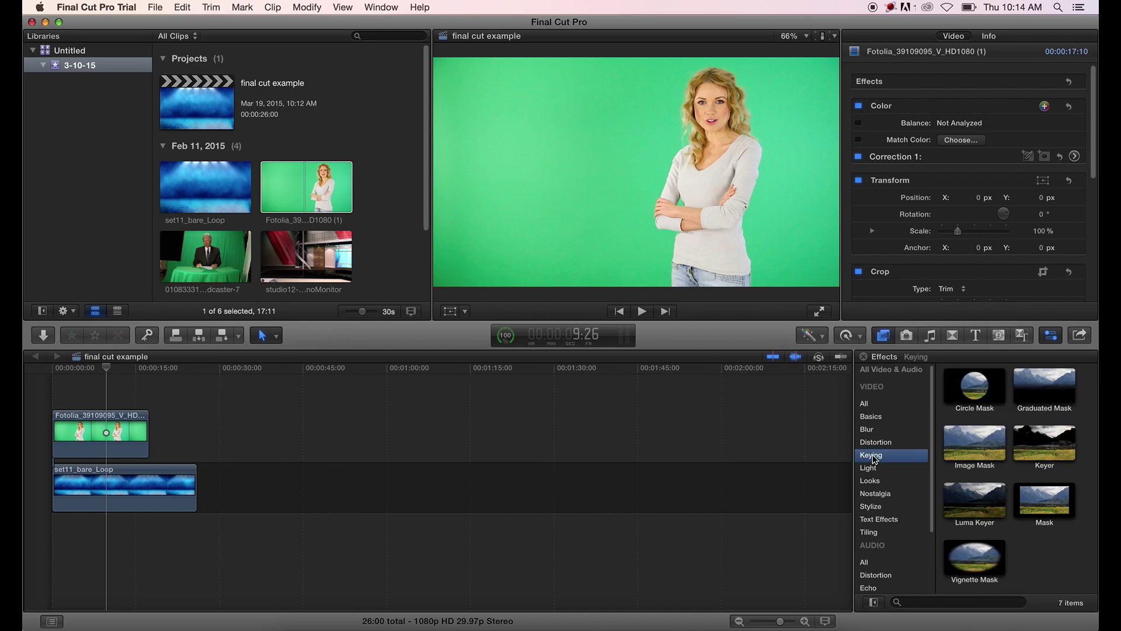
pyautogui.moveTo(1047, 443); pyautogui.dragTo(114, 431)
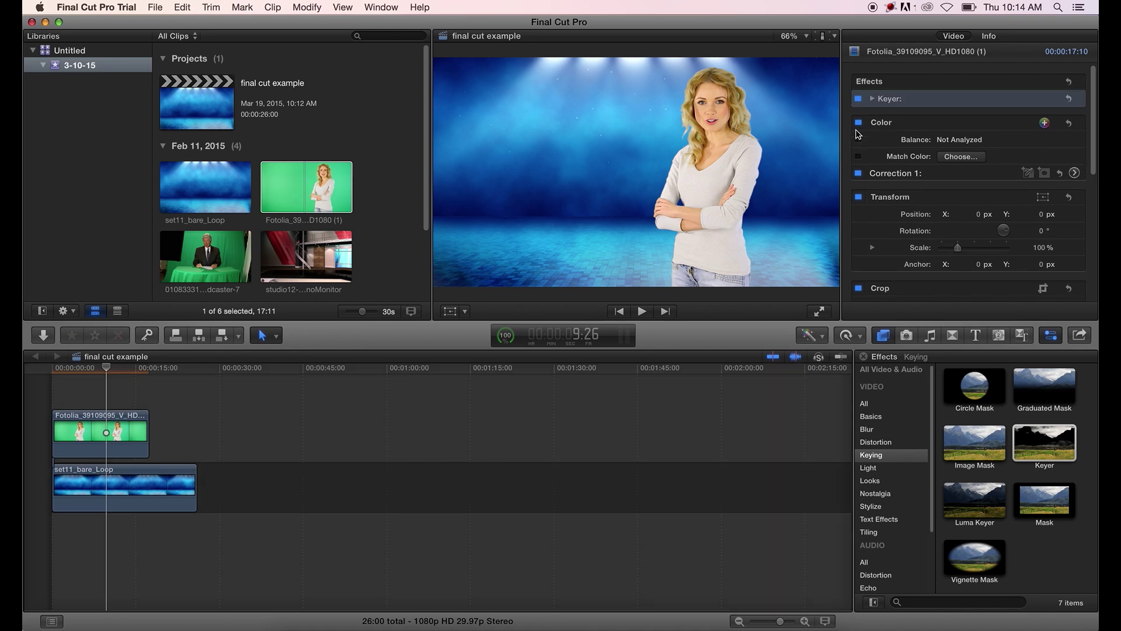
# Expand the Keyer settings and sample the green background colour beside the woman's head
pyautogui.click(873, 100)
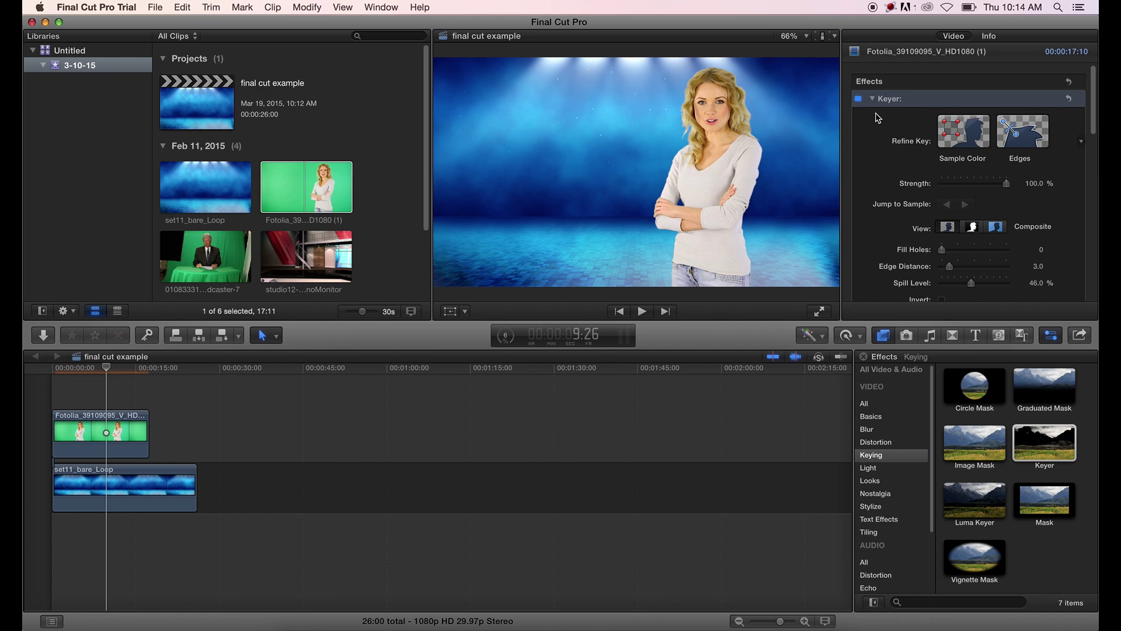
pyautogui.click(960, 138)
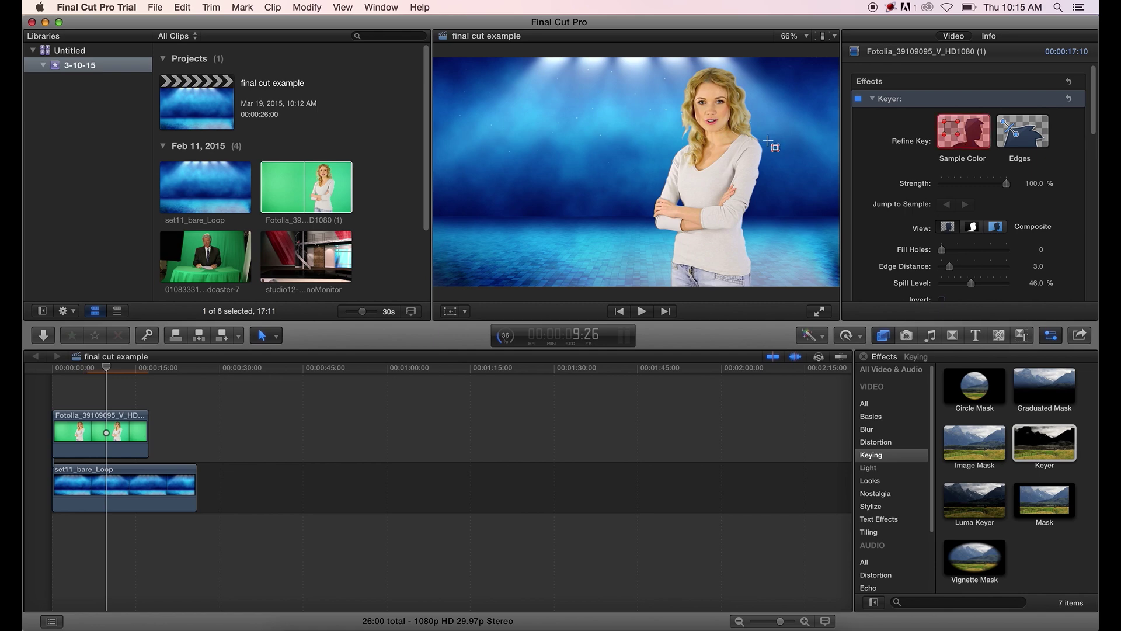
pyautogui.click(645, 98)
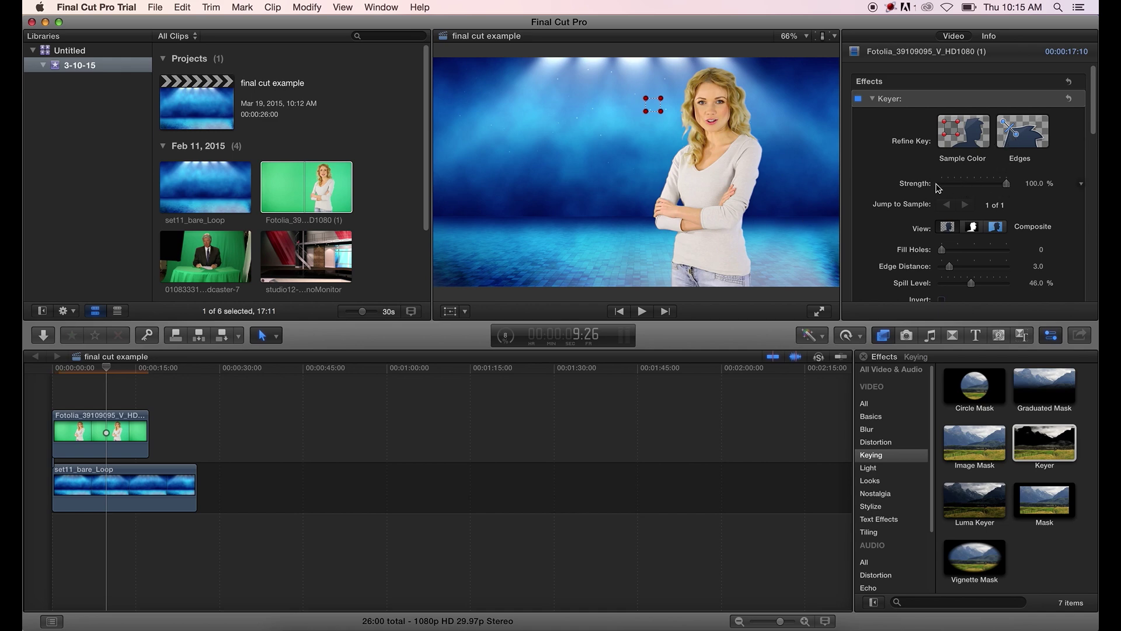
# Try lowering the Keyer strength to 14.21% in Matte view and check the result in Composite view
pyautogui.moveTo(1007, 185)
pyautogui.mouseDown()
pyautogui.moveTo(958, 190)
pyautogui.moveTo(1021, 191)
pyautogui.mouseUp()
pyautogui.click(973, 228)
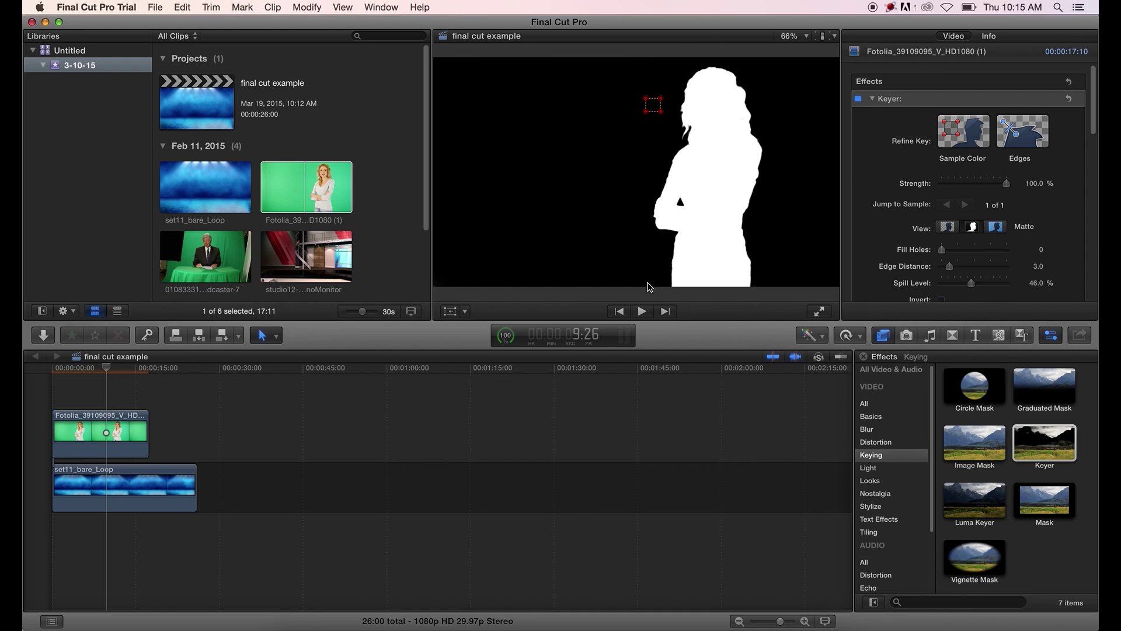
pyautogui.moveTo(1008, 187); pyautogui.dragTo(952, 191)
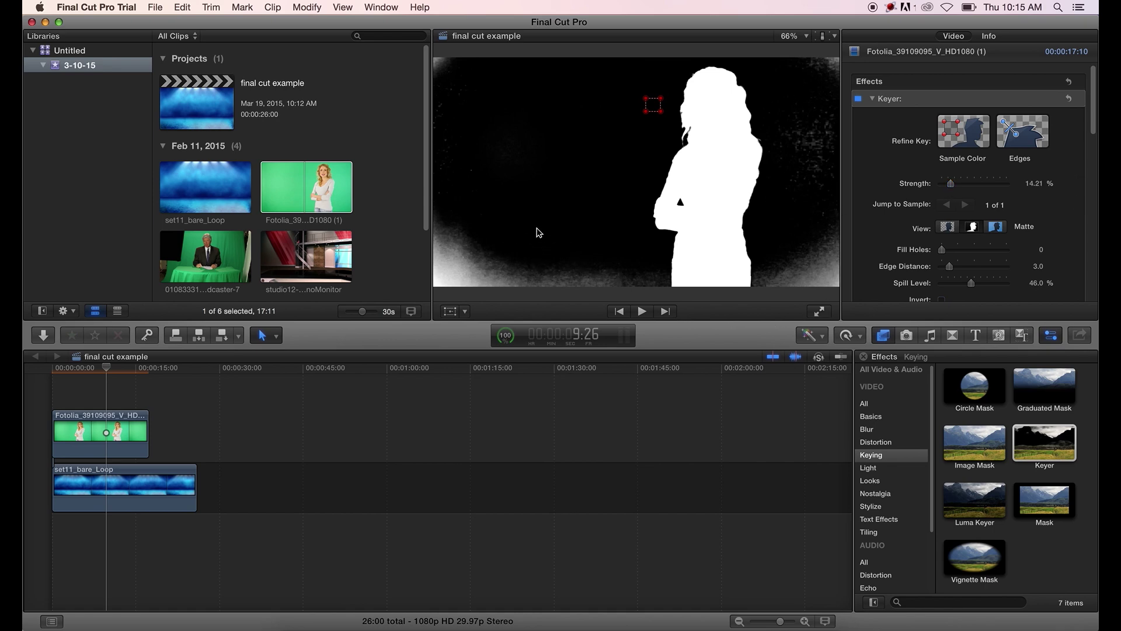
pyautogui.click(948, 227)
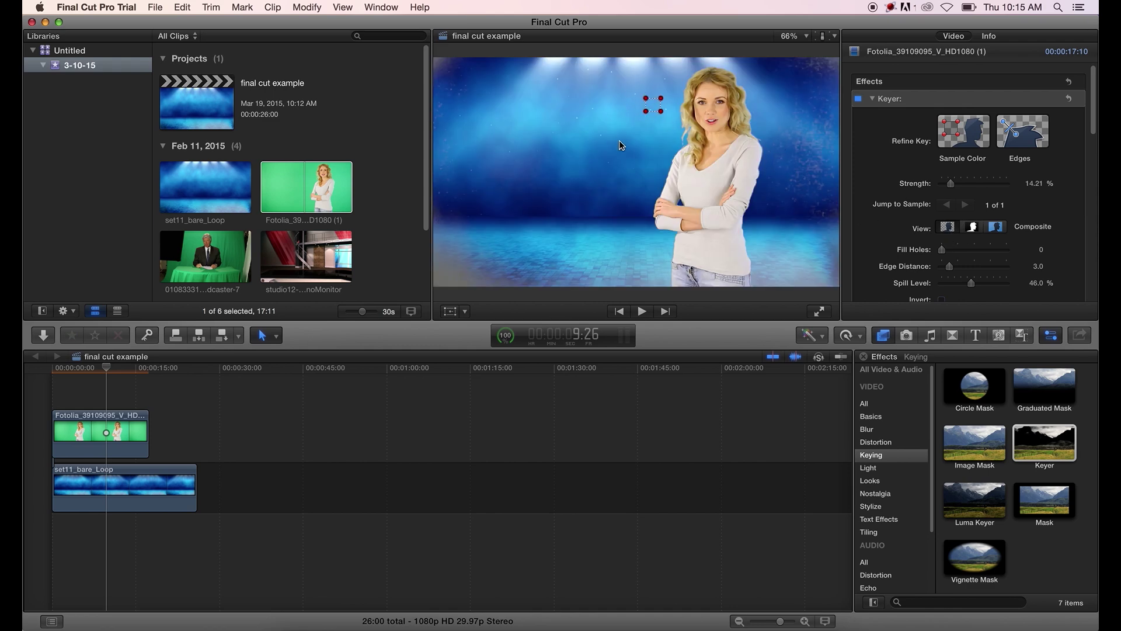
# Show the key as a matte and raise the Keyer strength to 75%
pyautogui.click(972, 228)
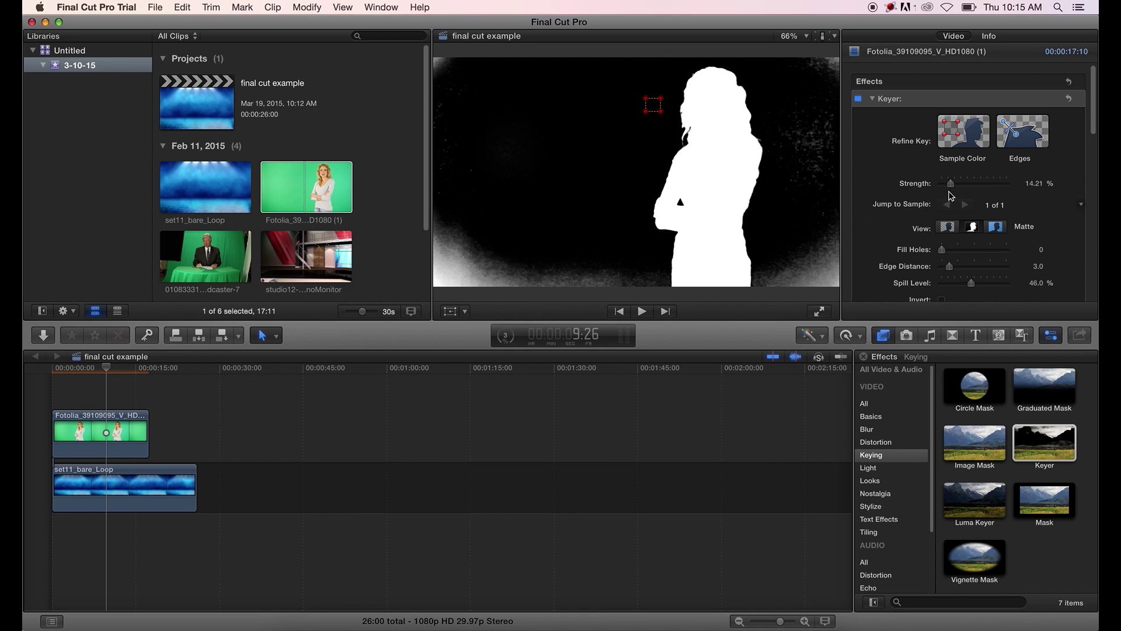
pyautogui.moveTo(959, 189); pyautogui.dragTo(1003, 191)
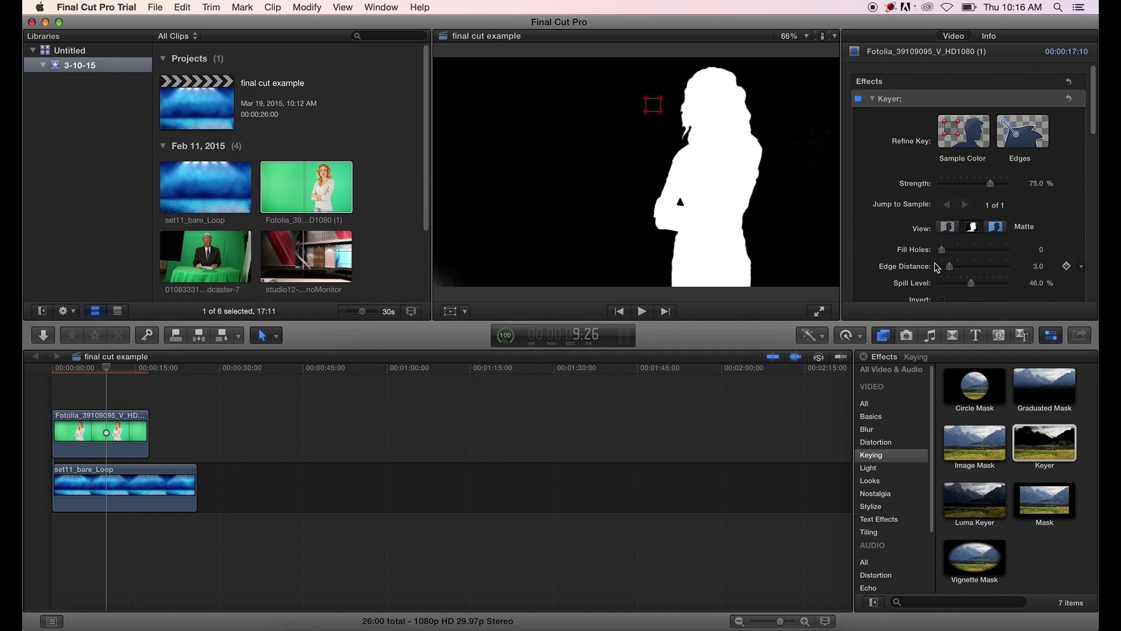
# Look through the remaining Keyer settings from Fill Holes to Mix and switch the key display from Matte to Composite view
pyautogui.scroll(-1, 1019, 255)
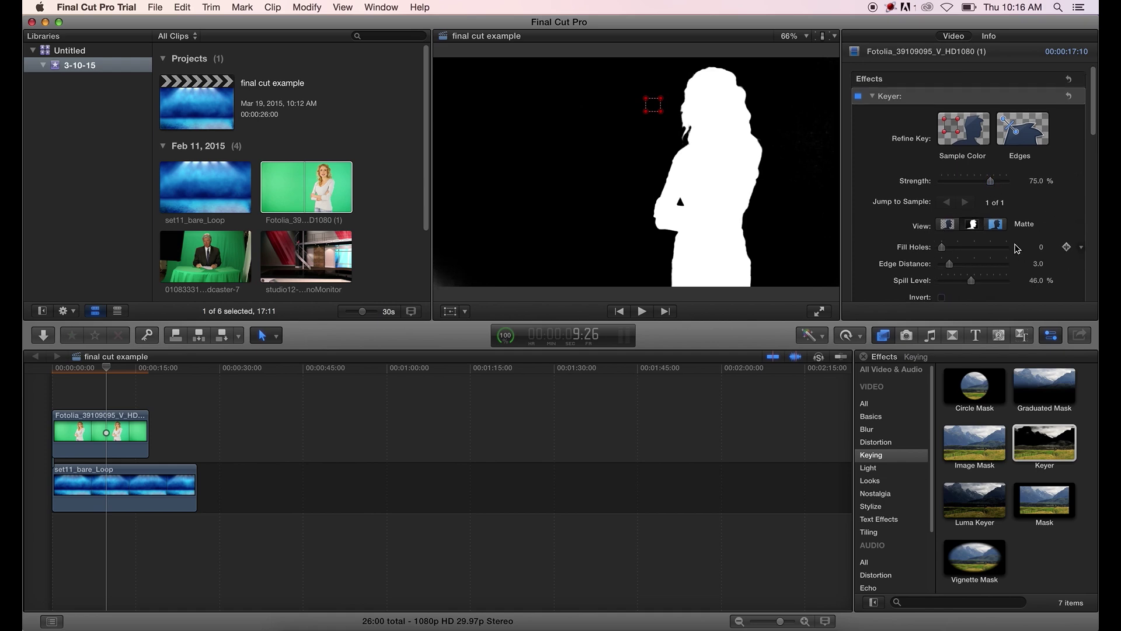
pyautogui.scroll(-1, 988, 257)
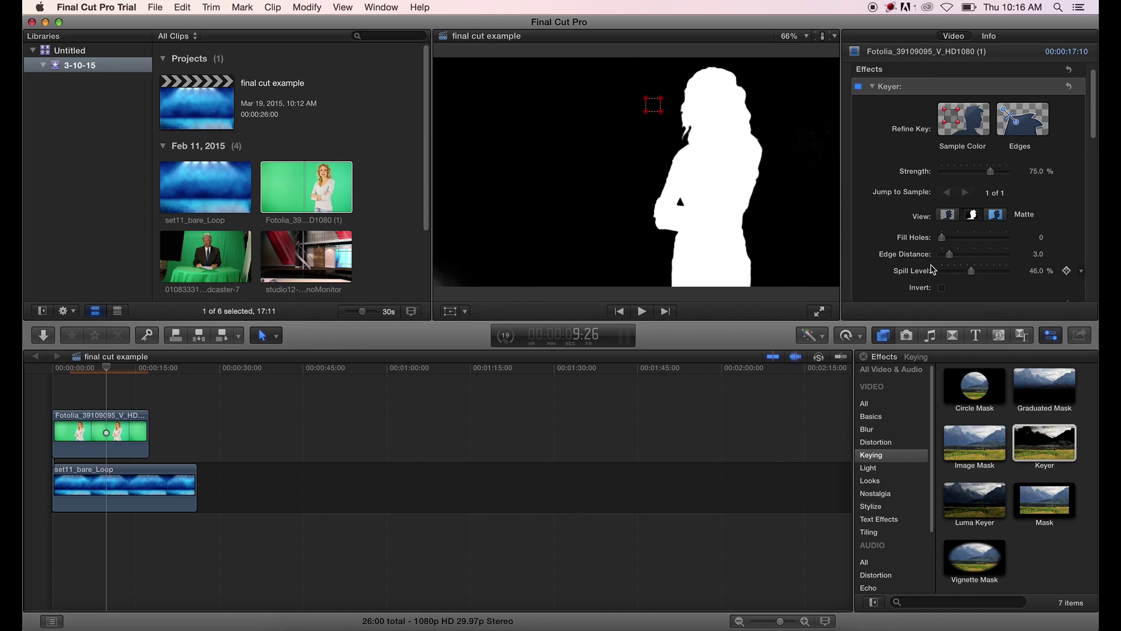
pyautogui.scroll(-1, 892, 258)
pyautogui.scroll(-5, 889, 257)
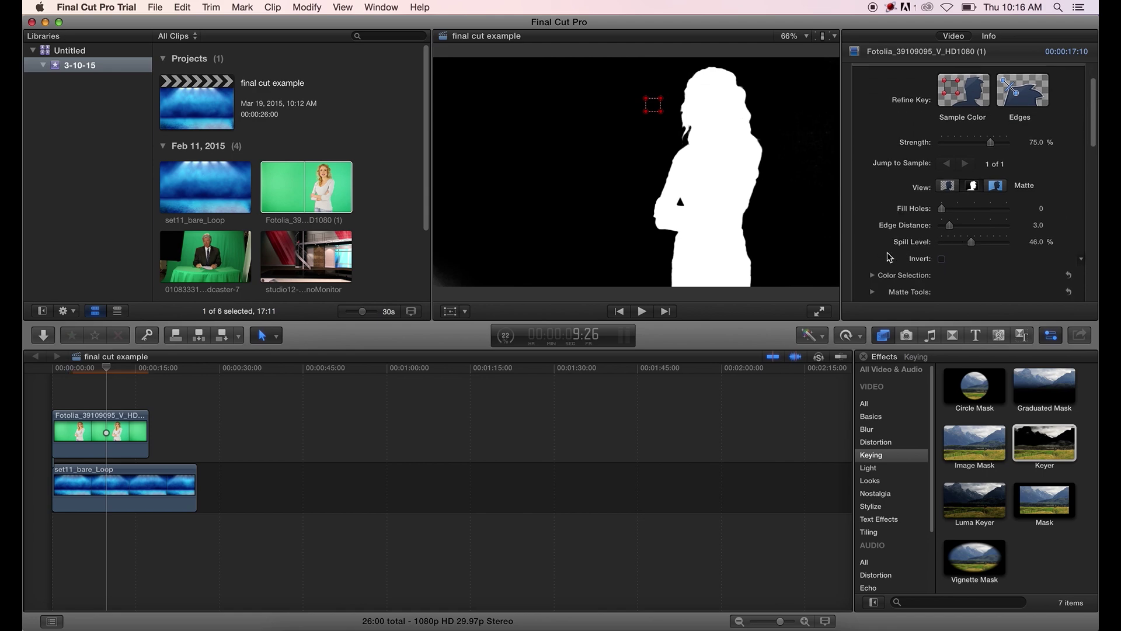
pyautogui.scroll(-1, 889, 257)
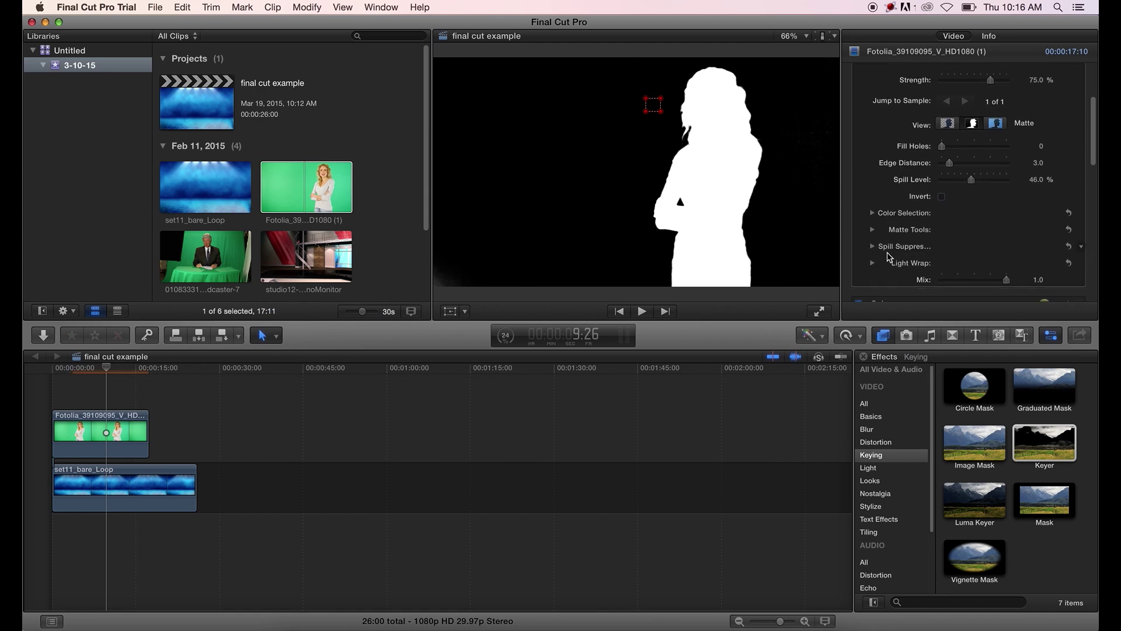
pyautogui.scroll(-2, 910, 269)
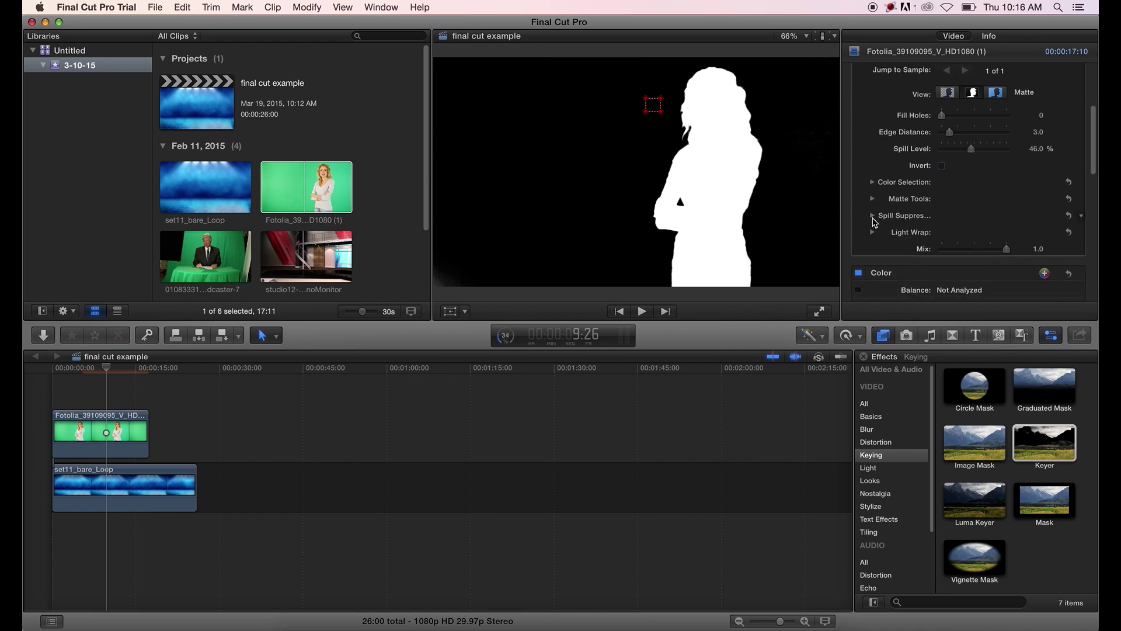
pyautogui.scroll(3, 921, 175)
pyautogui.click(948, 121)
pyautogui.scroll(5, 865, 146)
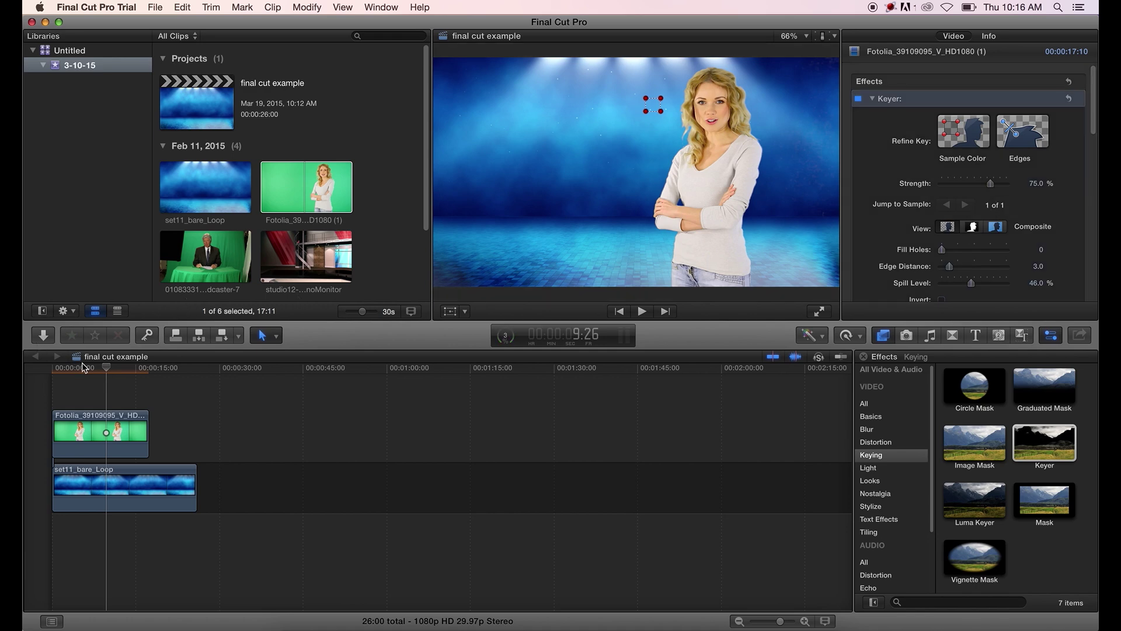
# Play the keyed footage from the start of the project to review the composite in motion
pyautogui.press('Home')
pyautogui.press('space')
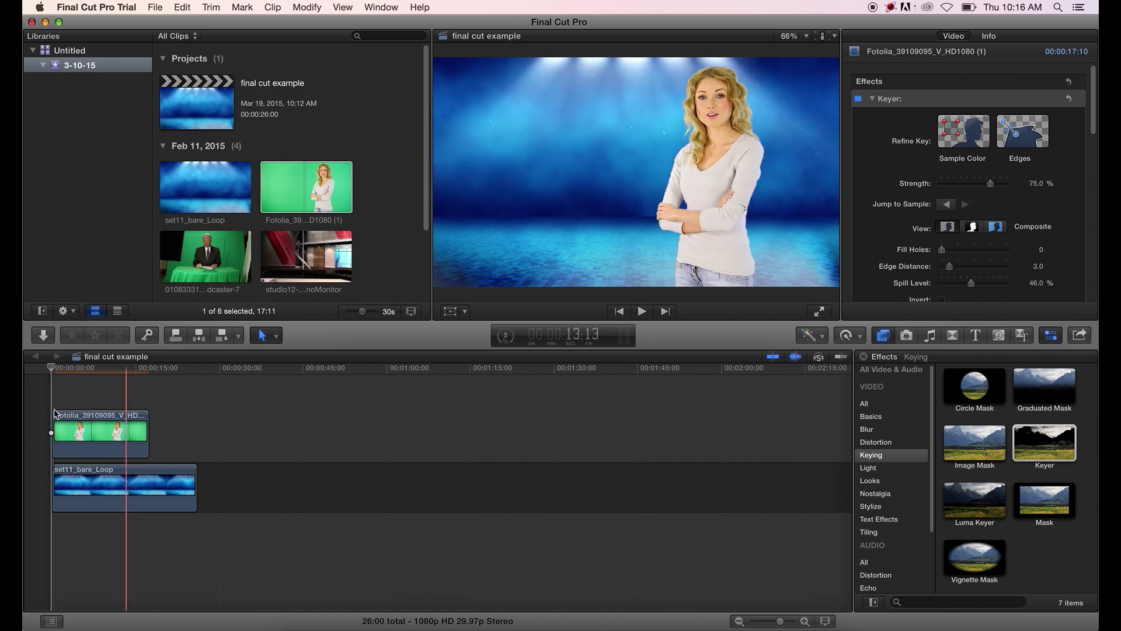
pyautogui.press('space')
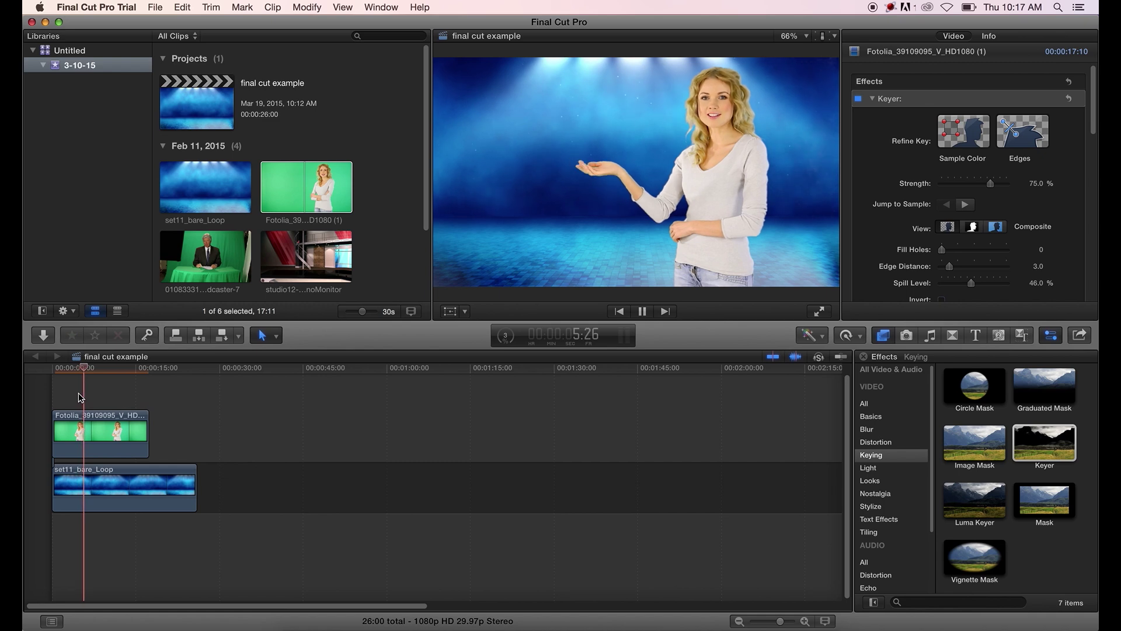
pyautogui.press('space')
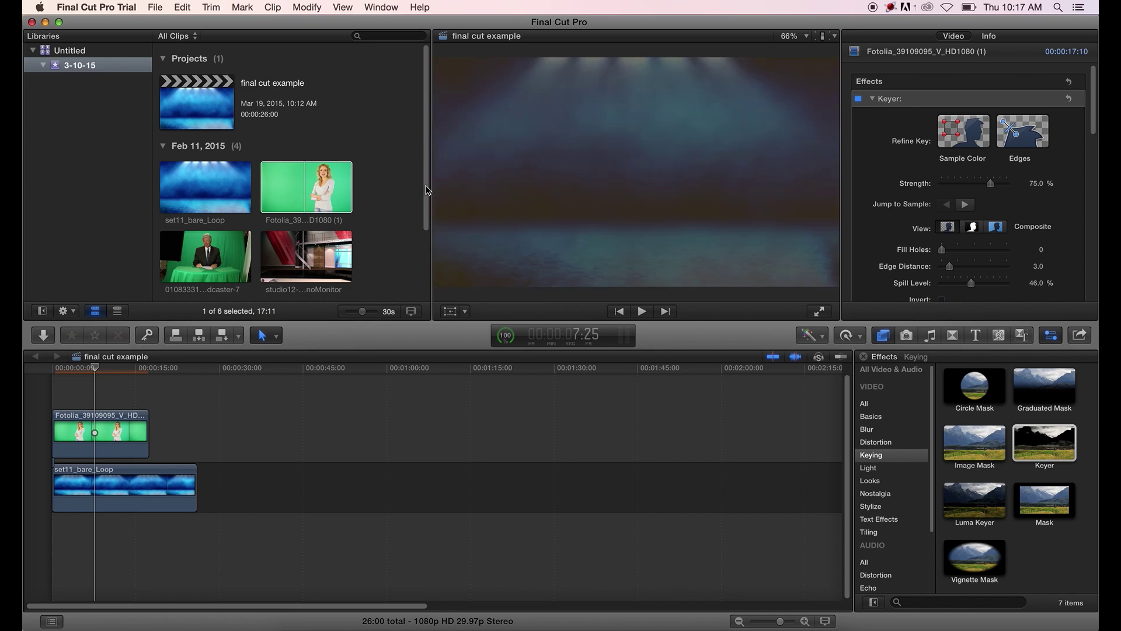
# Add the motion_weather_blankToday clip at the start of the timeline and place it between the woman's green screen clip and the background
pyautogui.scroll(-4, 426, 193)
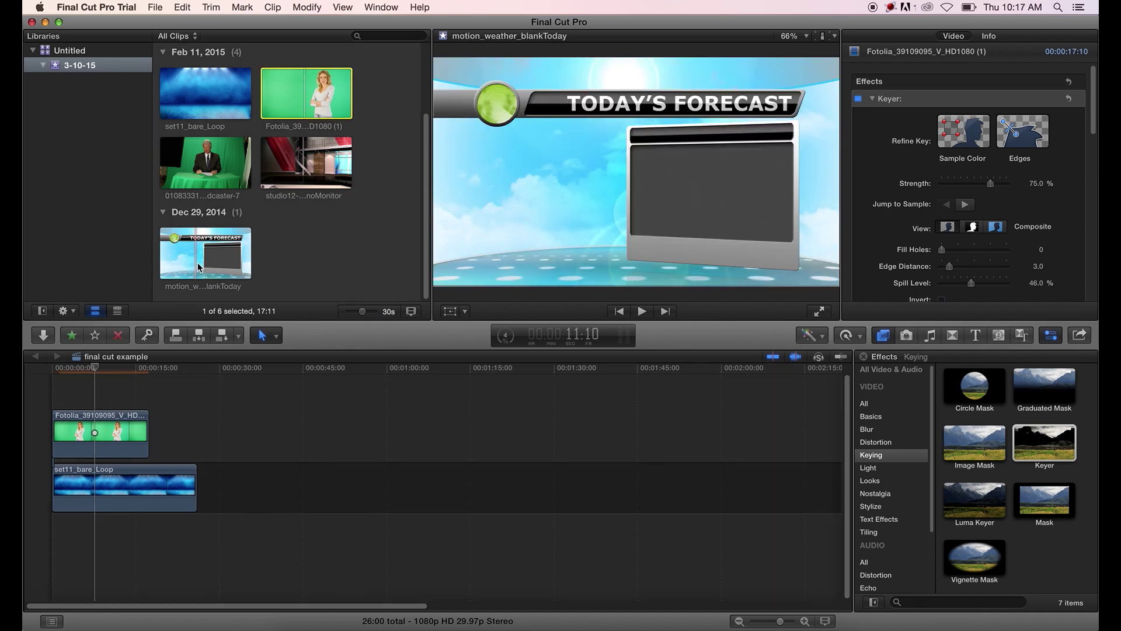
pyautogui.moveTo(198, 260); pyautogui.dragTo(51, 397)
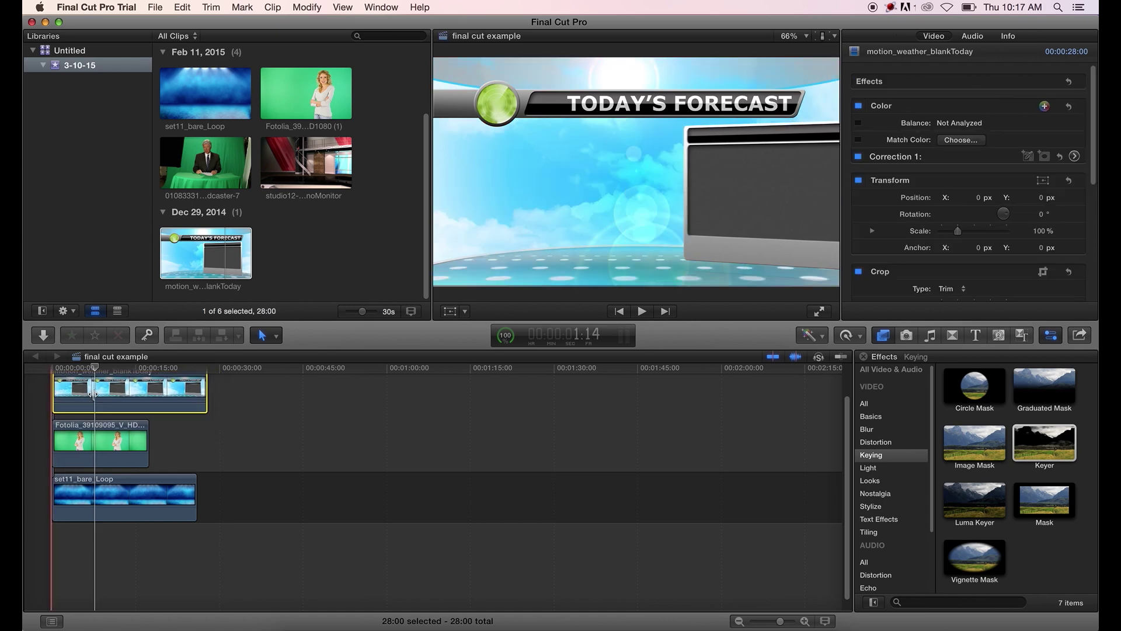
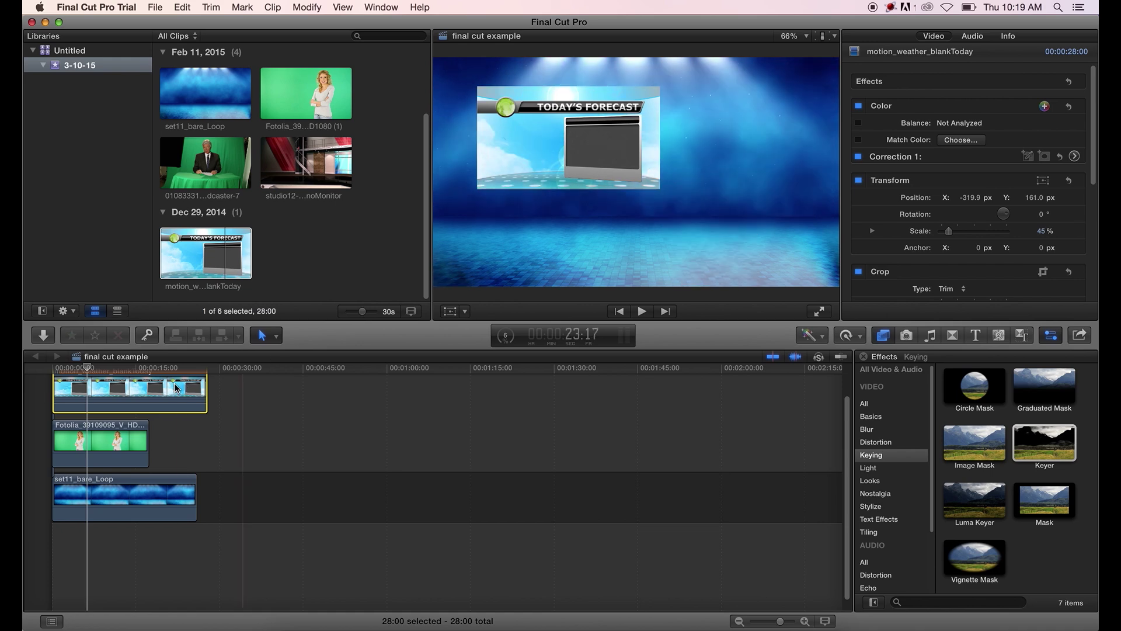
pyautogui.moveTo(145, 386); pyautogui.dragTo(150, 442)
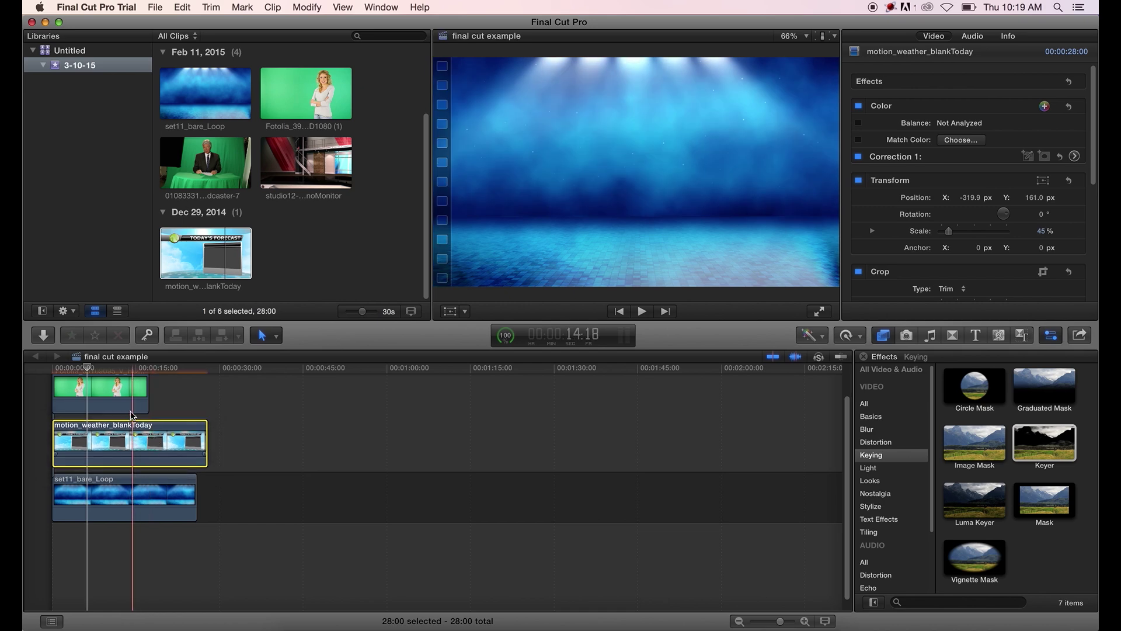
# Park the playhead at 8:29 and set the woman's green screen clip to a Transform position of X 64 px
pyautogui.click(99, 369)
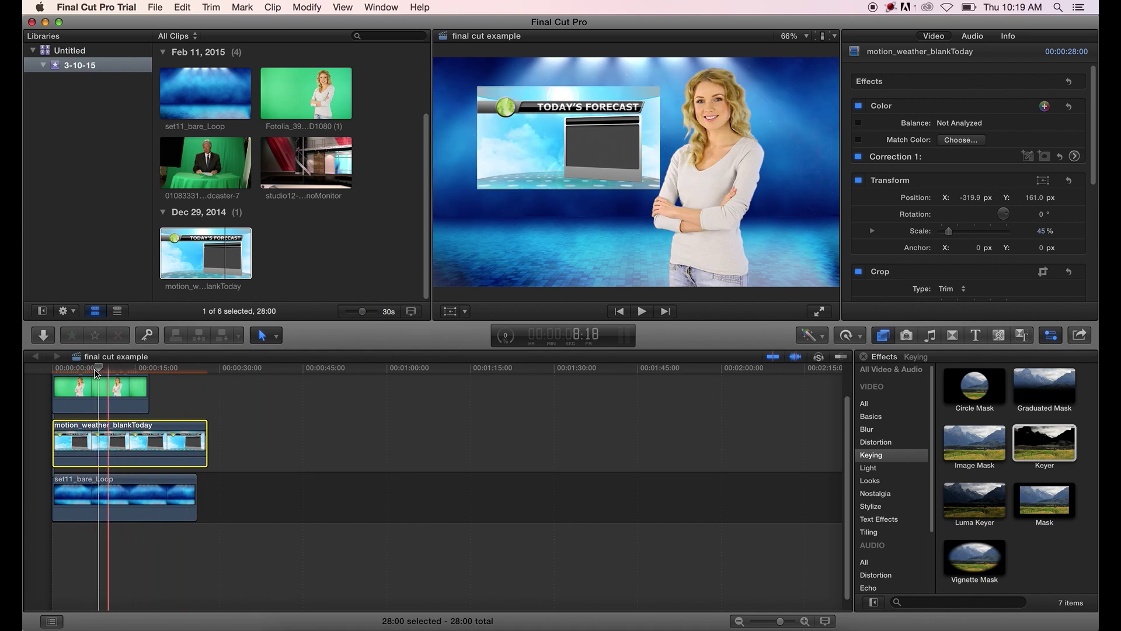
pyautogui.moveTo(94, 369)
pyautogui.mouseDown()
pyautogui.moveTo(80, 375)
pyautogui.moveTo(104, 377)
pyautogui.mouseUp()
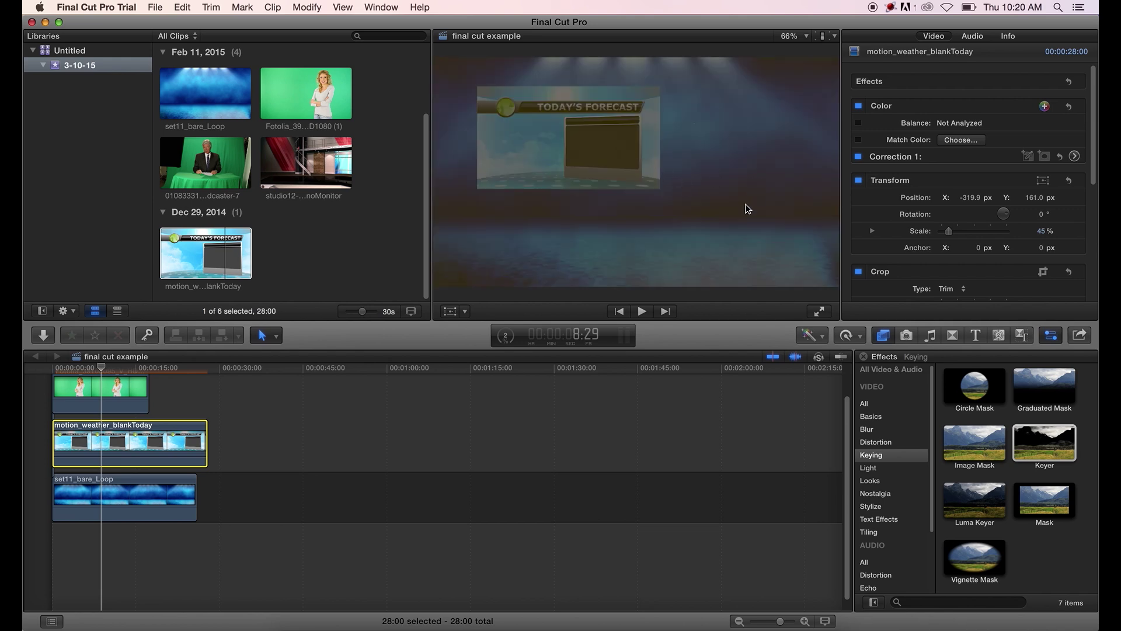
pyautogui.click(110, 400)
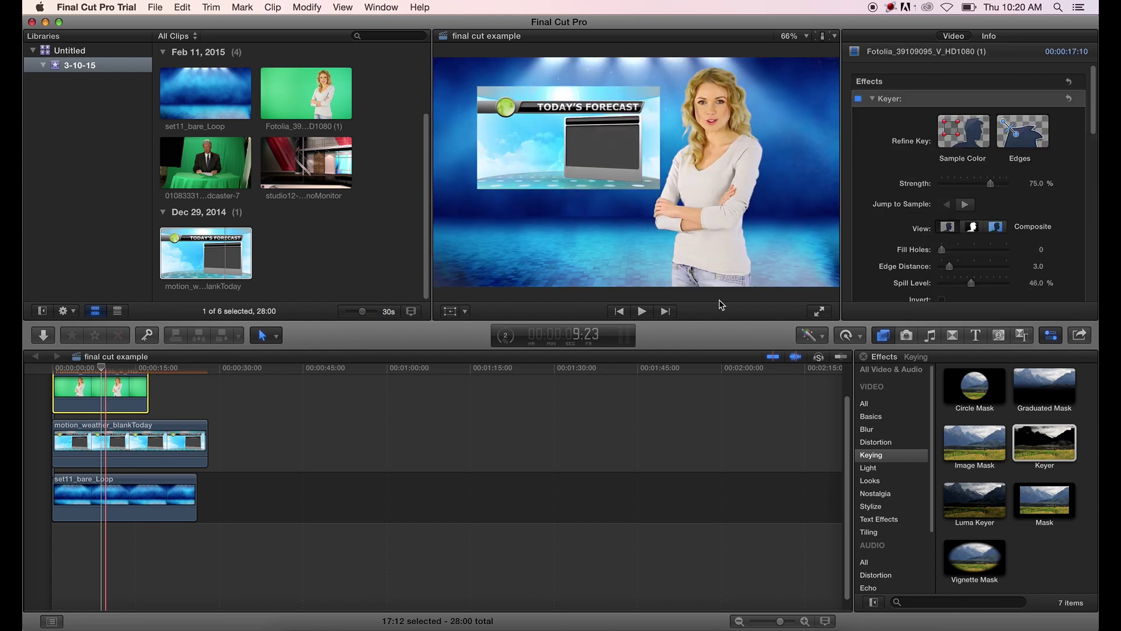
pyautogui.click(872, 98)
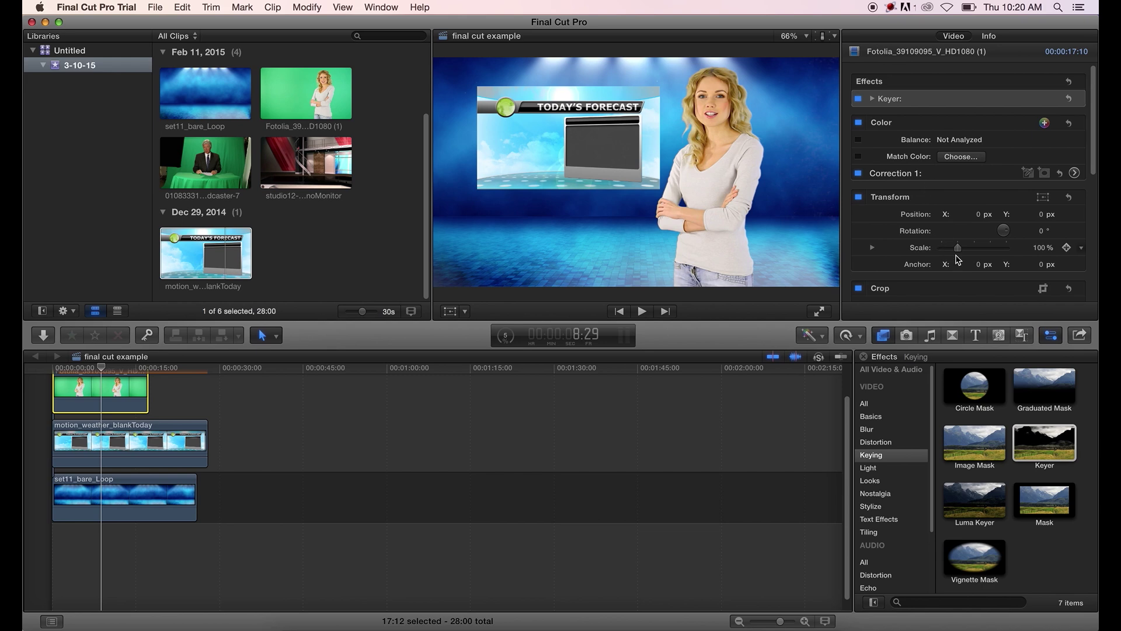
pyautogui.moveTo(983, 220)
pyautogui.mouseDown()
pyautogui.moveTo(1000, 221)
pyautogui.moveTo(986, 213)
pyautogui.mouseUp()
# Play the project from the start to check the woman's new placement beside the forecast graphic
pyautogui.click(47, 367)
pyautogui.press('space')
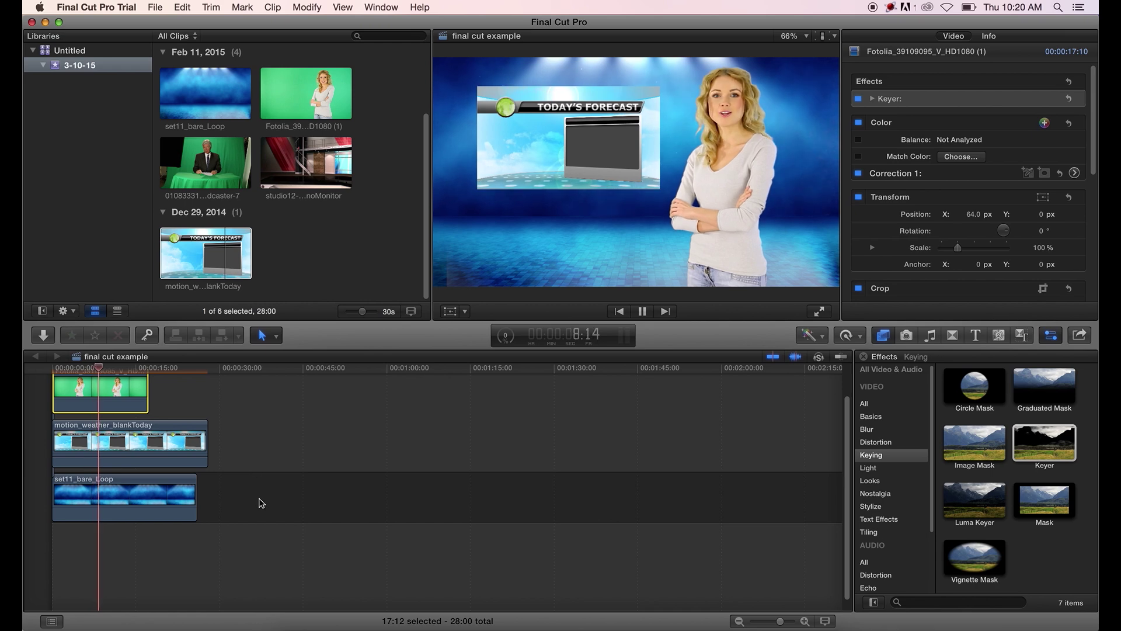
pyautogui.press('space')
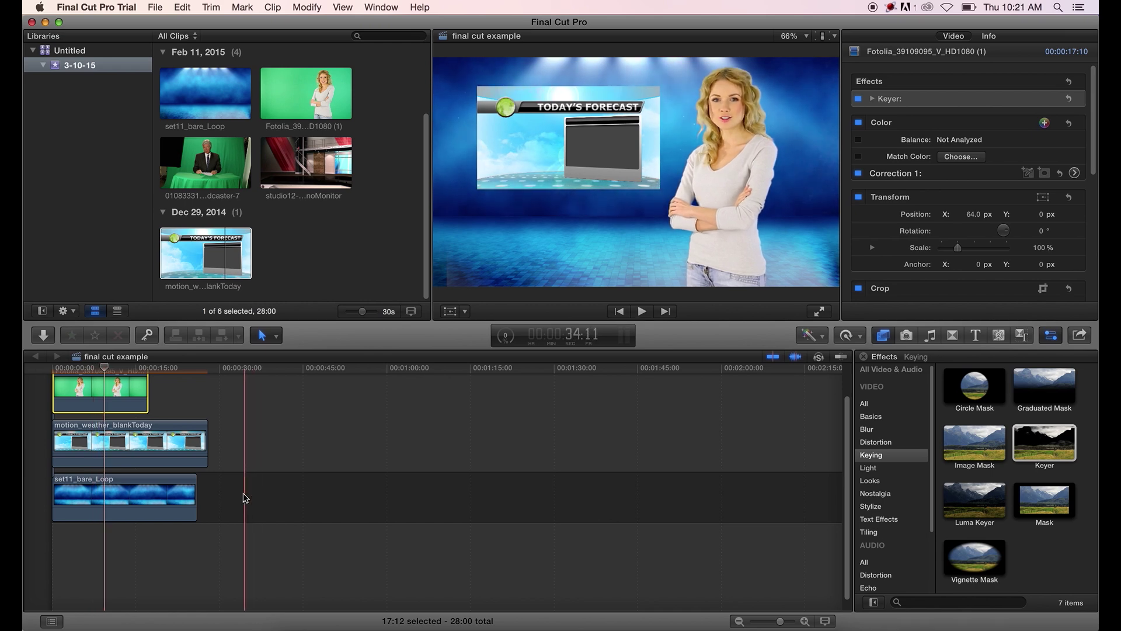
# Delete all three clips from the timeline and add the studio12-Desk04-noMonitor clip at its start as the new background
pyautogui.moveTo(238, 494); pyautogui.dragTo(50, 377)
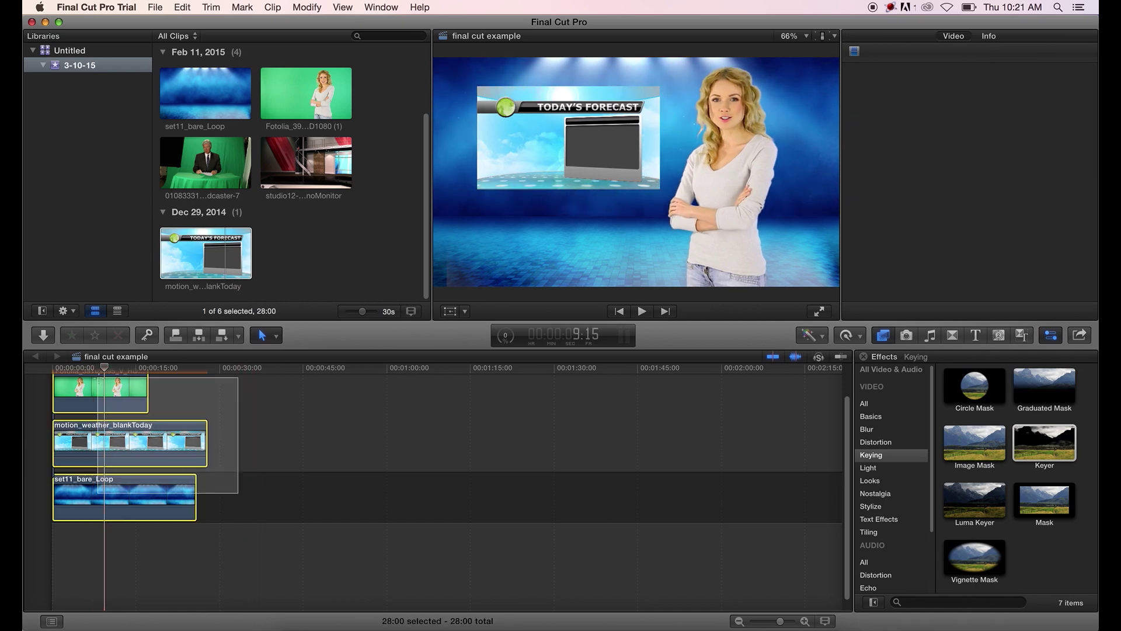
pyautogui.press('Delete')
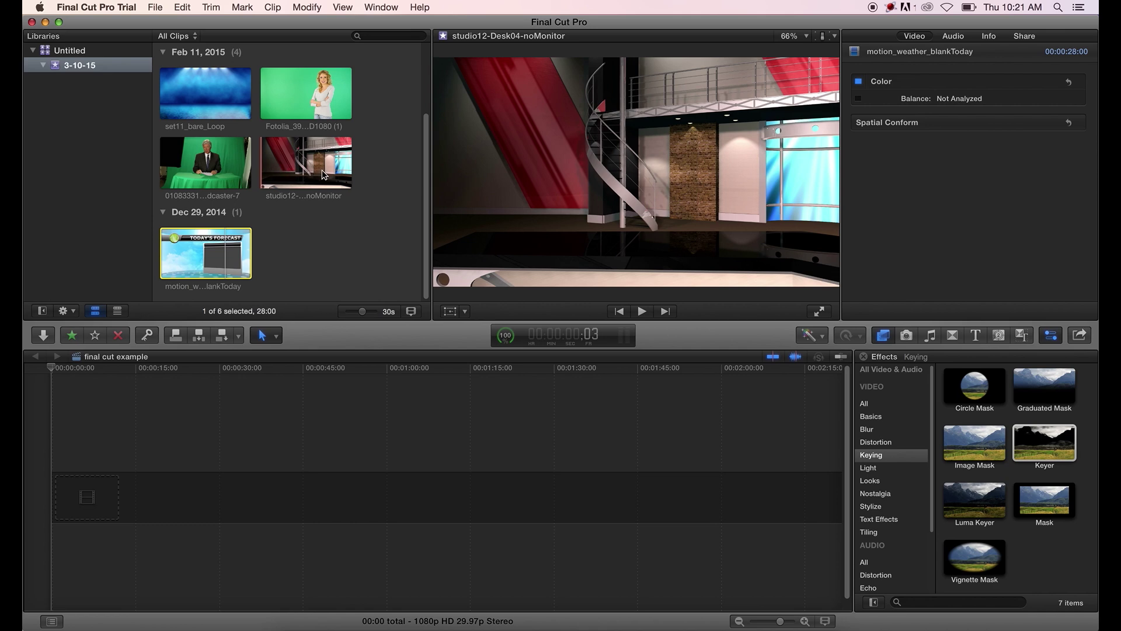
pyautogui.moveTo(309, 167); pyautogui.dragTo(352, 169)
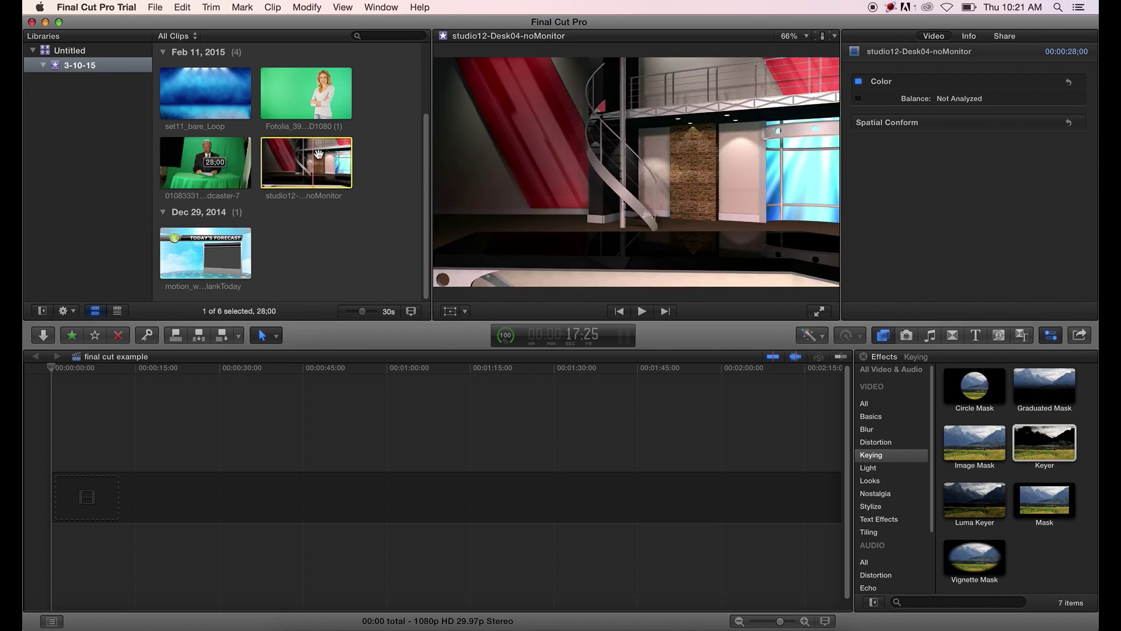
pyautogui.moveTo(318, 167); pyautogui.dragTo(60, 504)
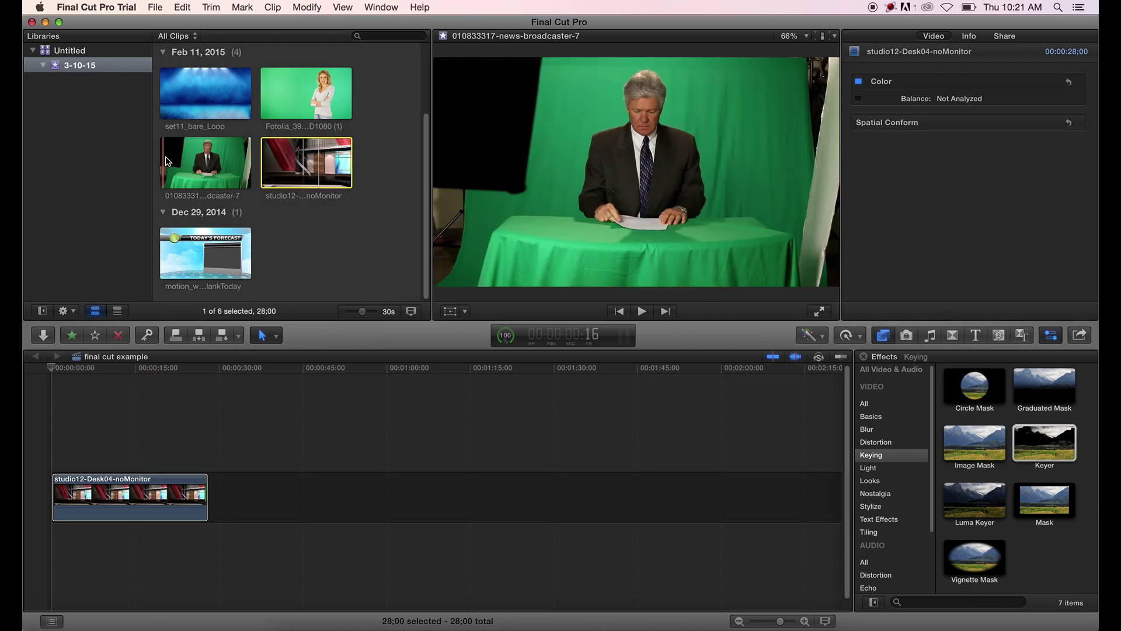
# Connect the full 010833317-news-broadcaster-7 clip above the studio background near the start of the timeline
pyautogui.click(205, 163)
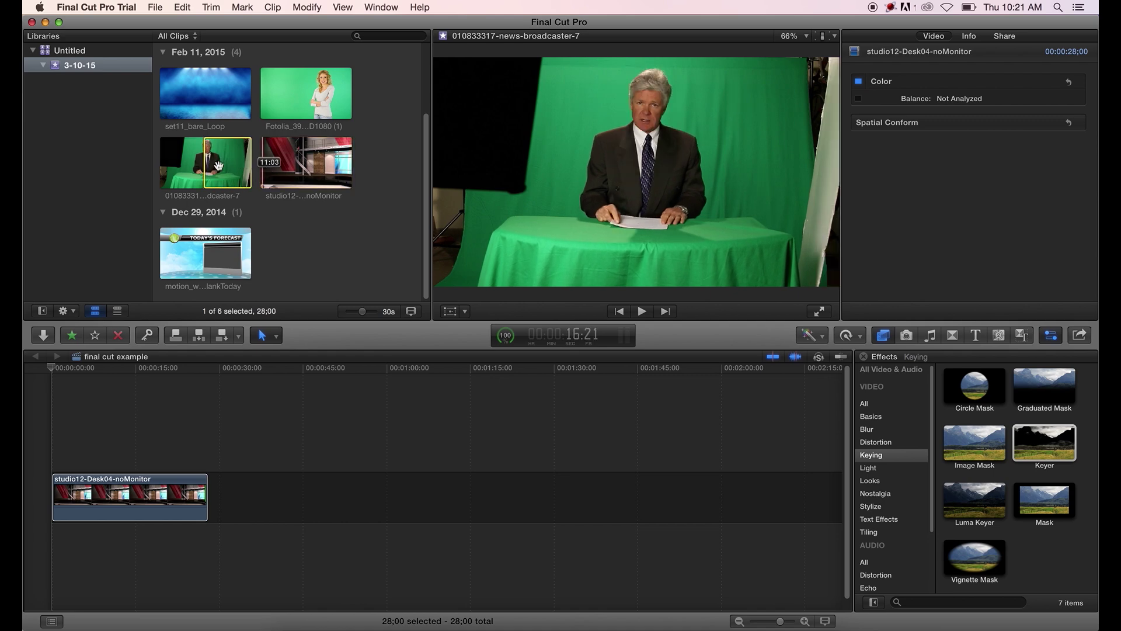
pyautogui.click(197, 169)
pyautogui.moveTo(198, 169); pyautogui.dragTo(62, 459)
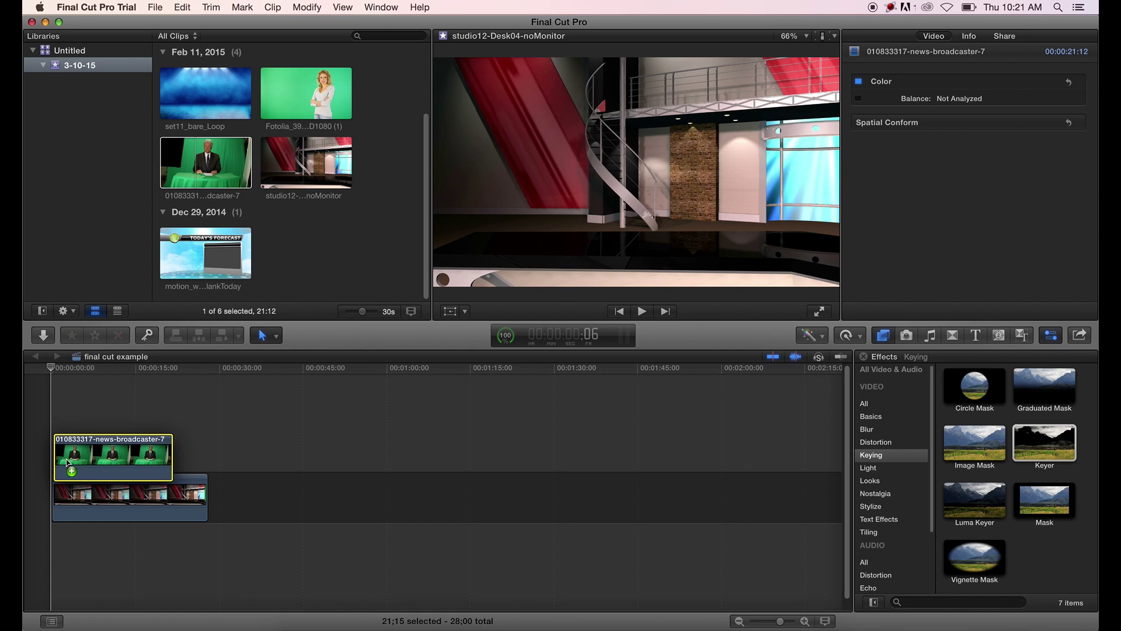
# Park the playhead at 13:17 and apply the Keyer effect to the news broadcaster clip
pyautogui.click(128, 369)
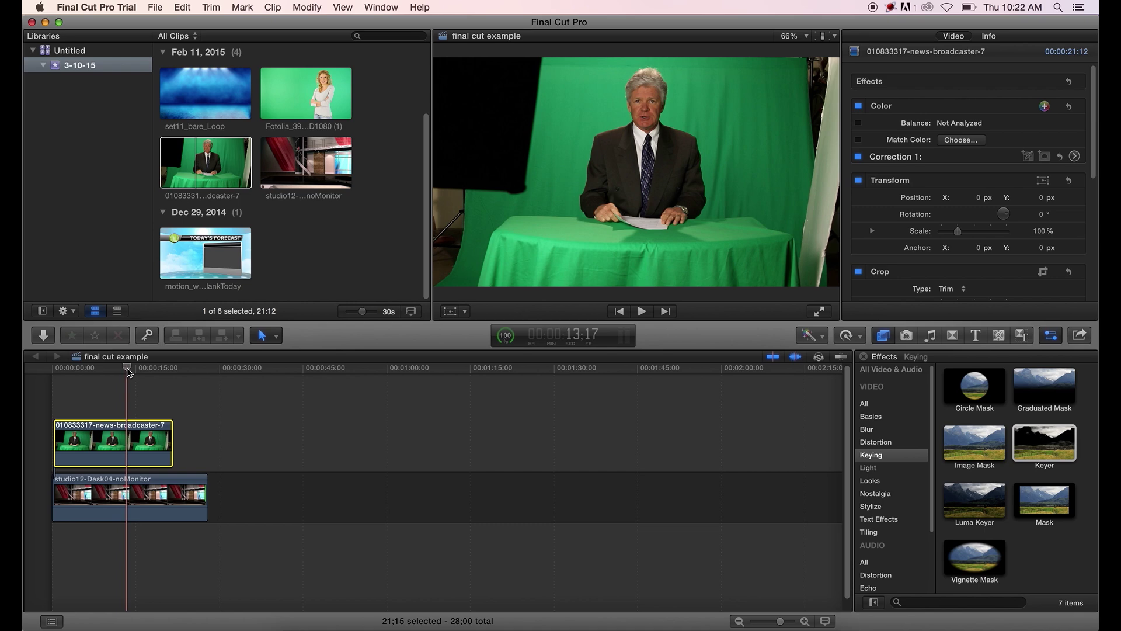
pyautogui.click(1061, 448)
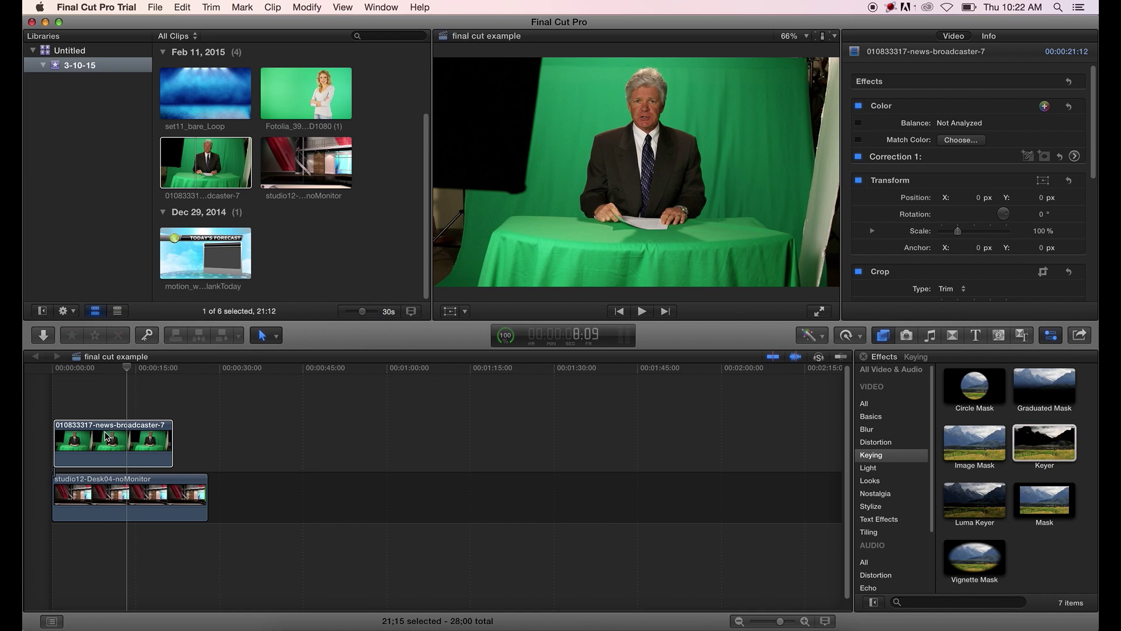
pyautogui.moveTo(106, 436); pyautogui.dragTo(126, 444)
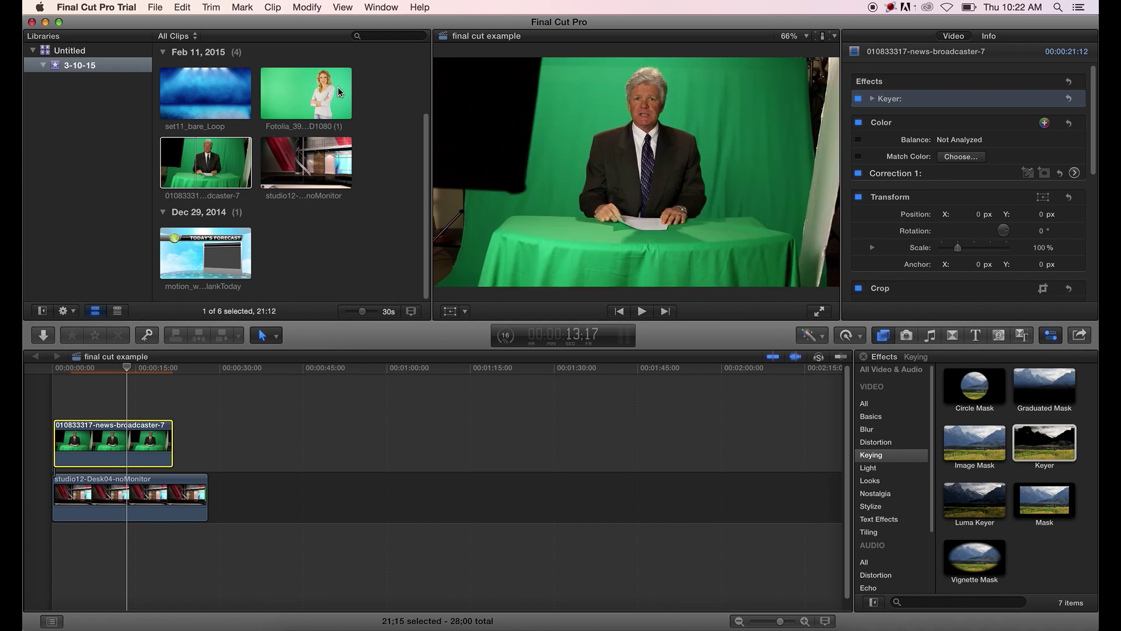
# Compare the news broadcaster clip at 10:27 with and without the Keyer, and turn the effect off
pyautogui.press('super+1')
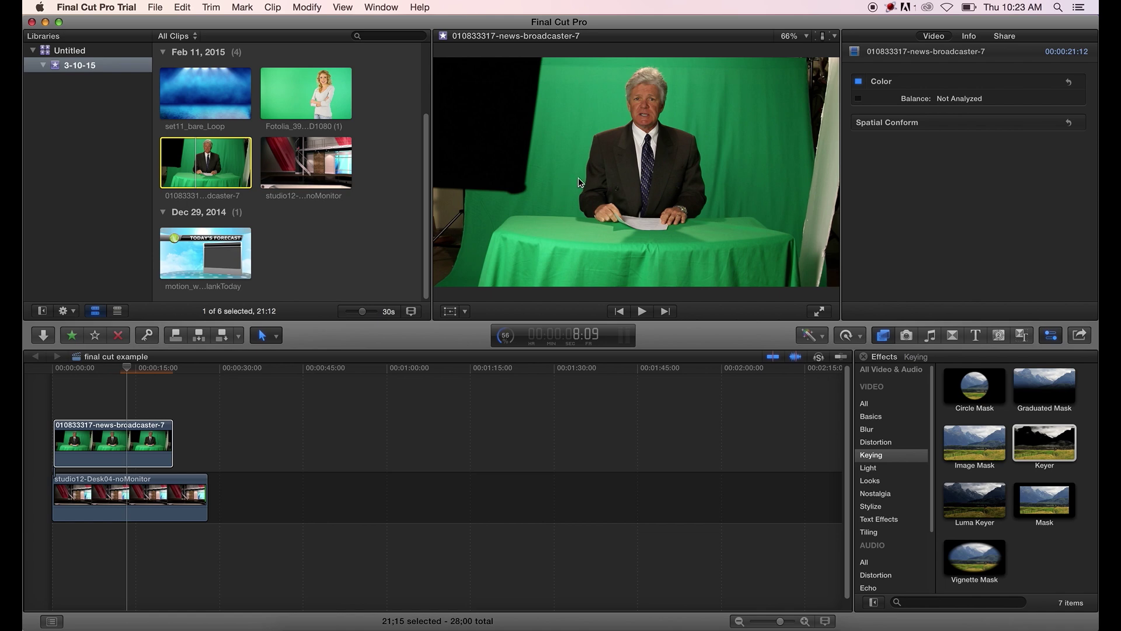
pyautogui.press('super+2')
pyautogui.click(112, 432)
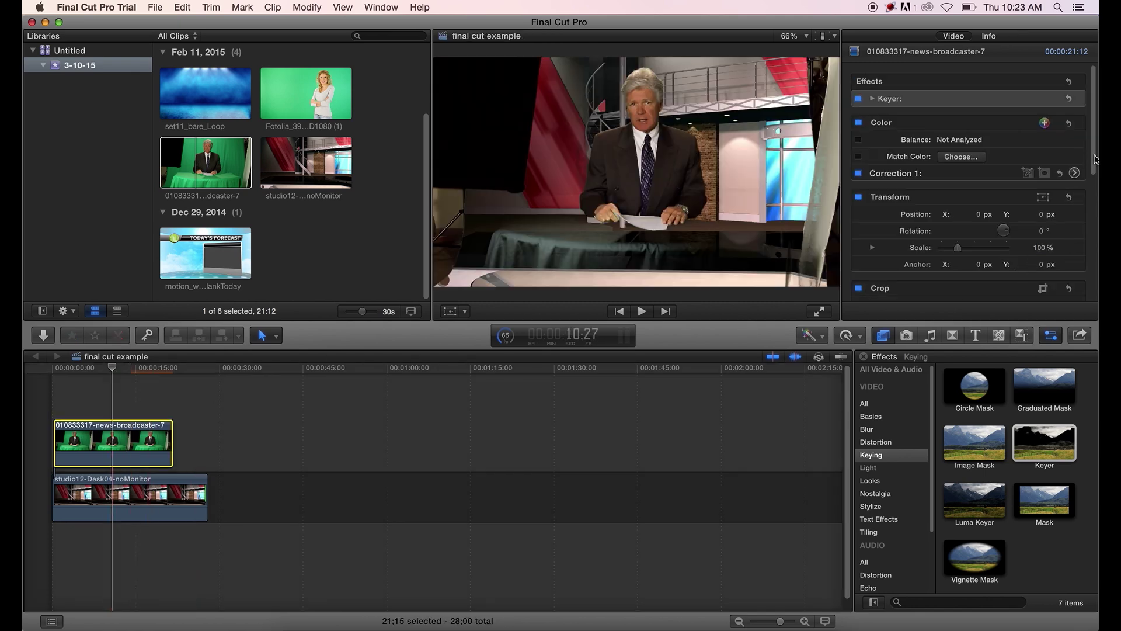
pyautogui.click(859, 99)
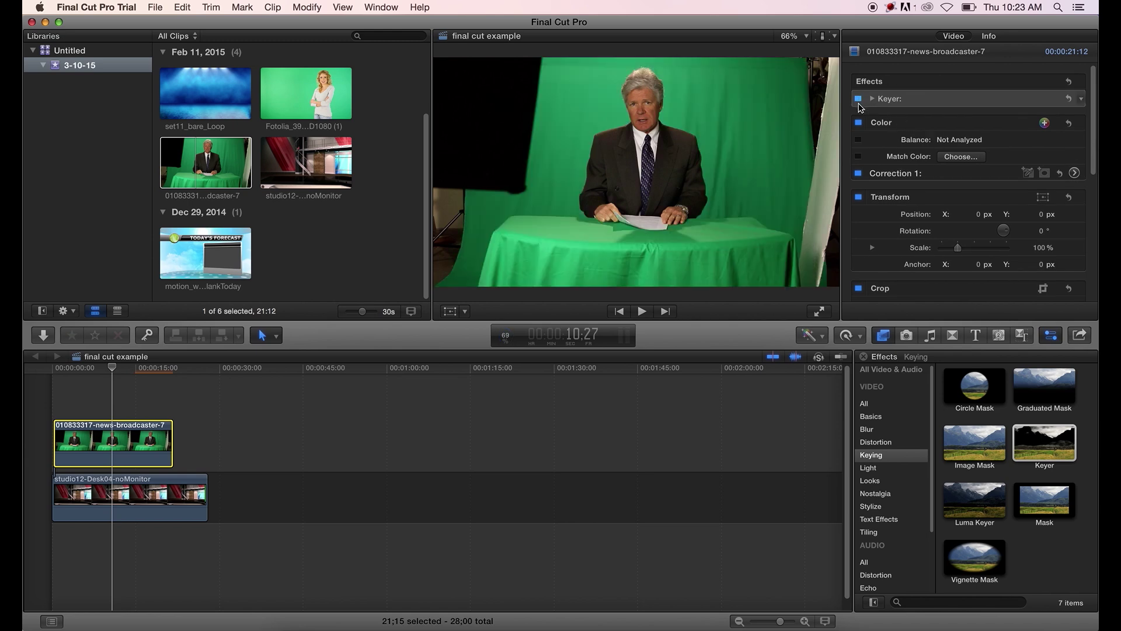
pyautogui.click(860, 99)
pyautogui.click(860, 99)
pyautogui.click(859, 100)
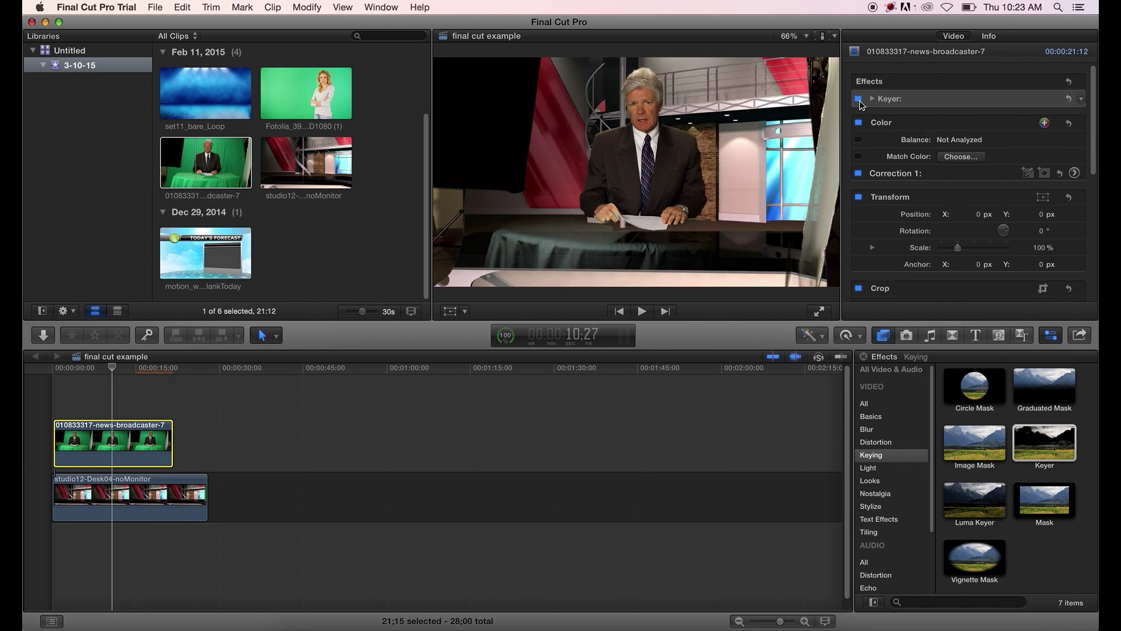
pyautogui.click(860, 99)
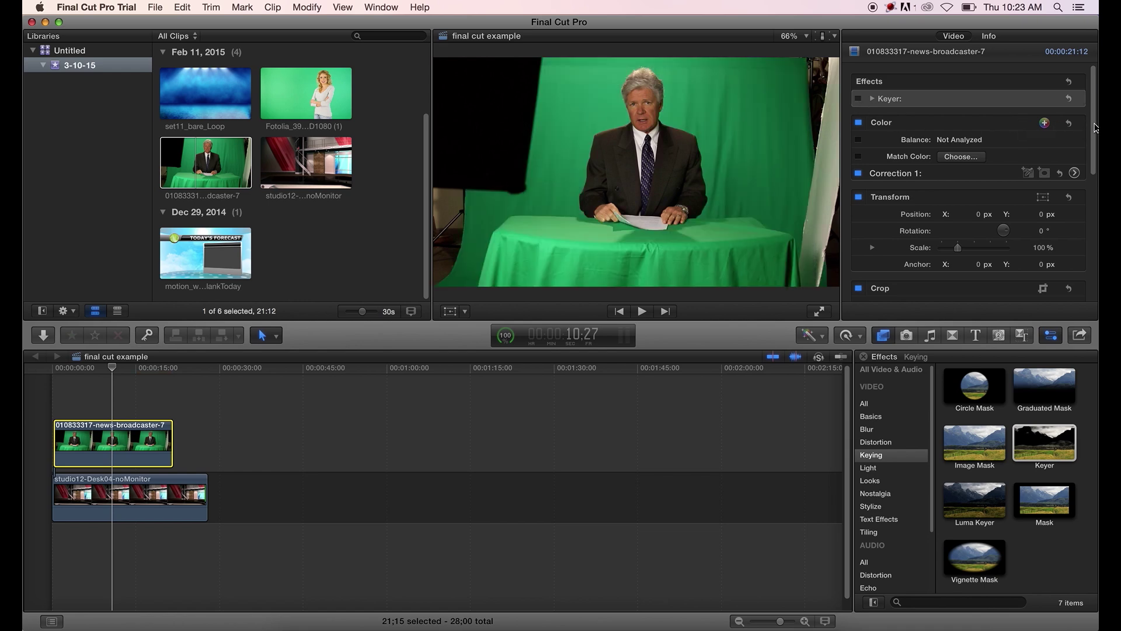
# Crop the news broadcaster clip with Trim values of Left 540, Right 450, Top 28 and Bottom 218 px
pyautogui.scroll(-5, 1095, 128)
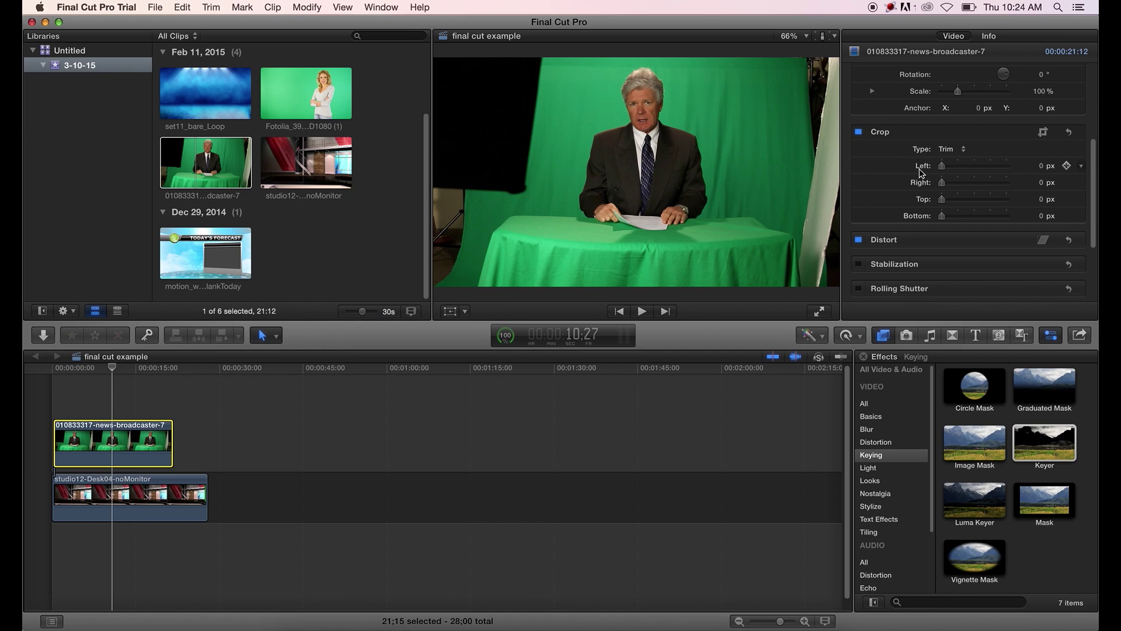
pyautogui.moveTo(944, 166); pyautogui.dragTo(947, 200)
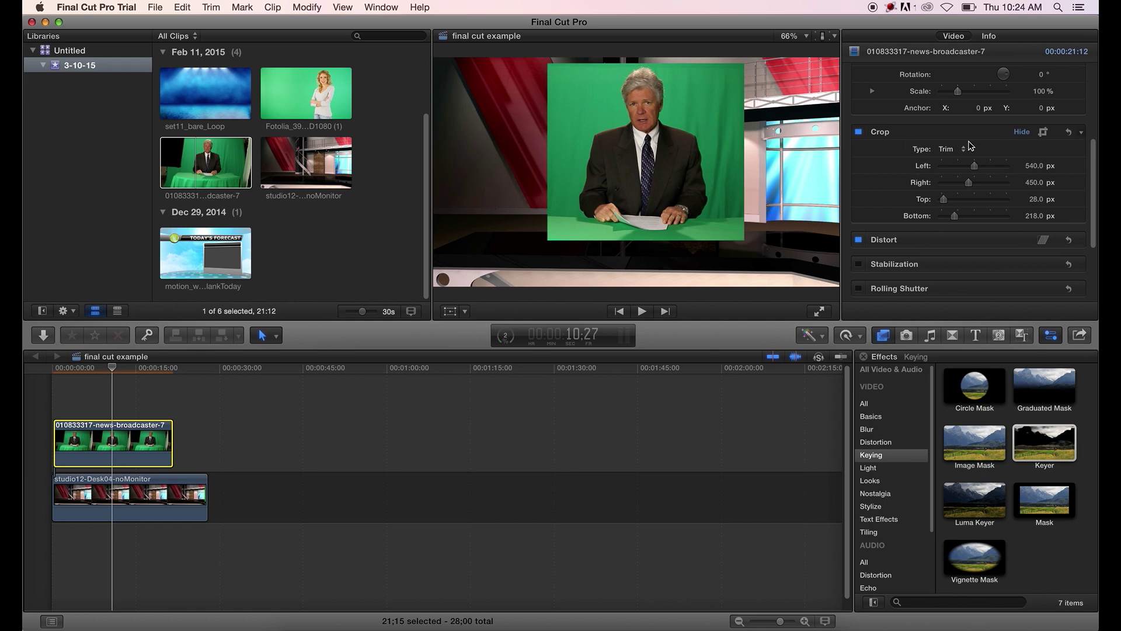
# Turn the Keyer back on for the news broadcaster clip and sample the green area beside the man's head as its key color
pyautogui.scroll(5, 1095, 81)
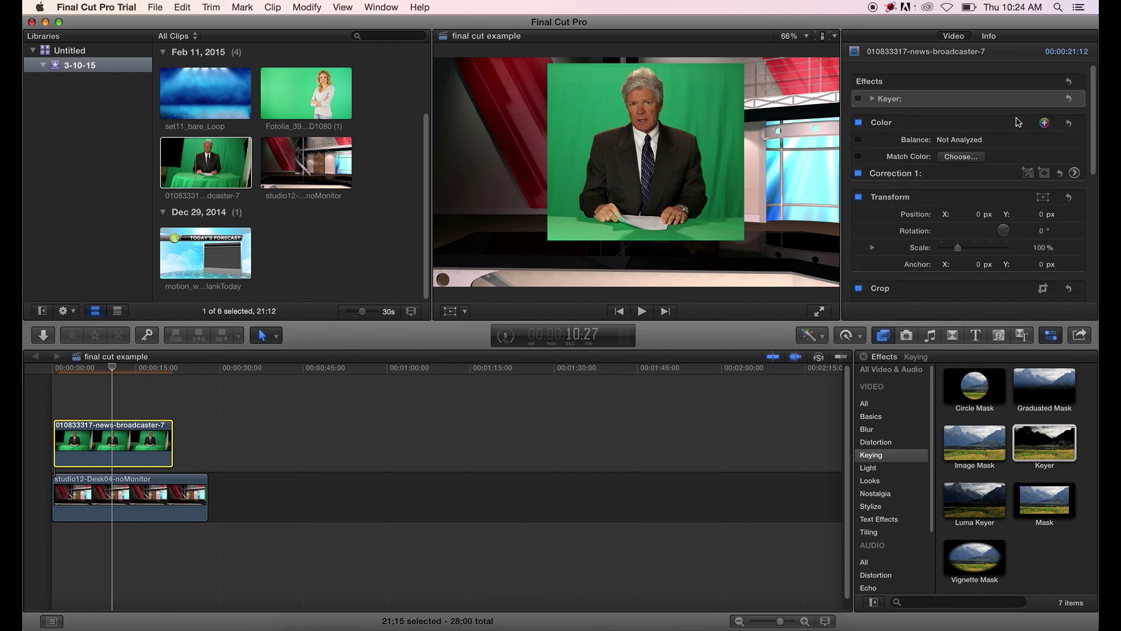
pyautogui.click(857, 99)
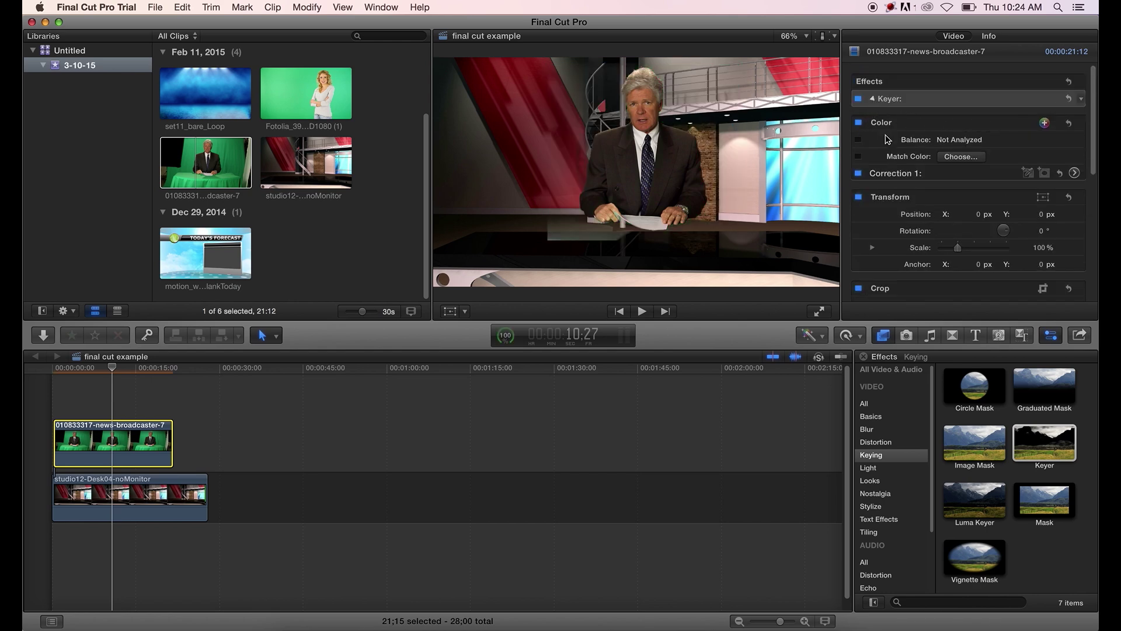
pyautogui.click(872, 99)
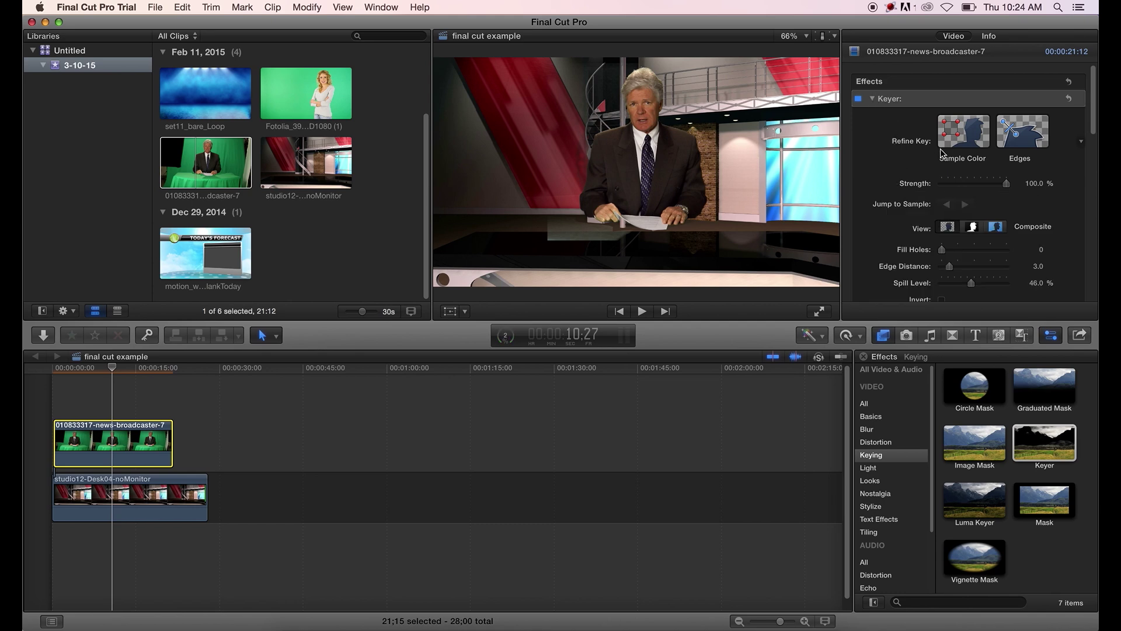
pyautogui.click(960, 133)
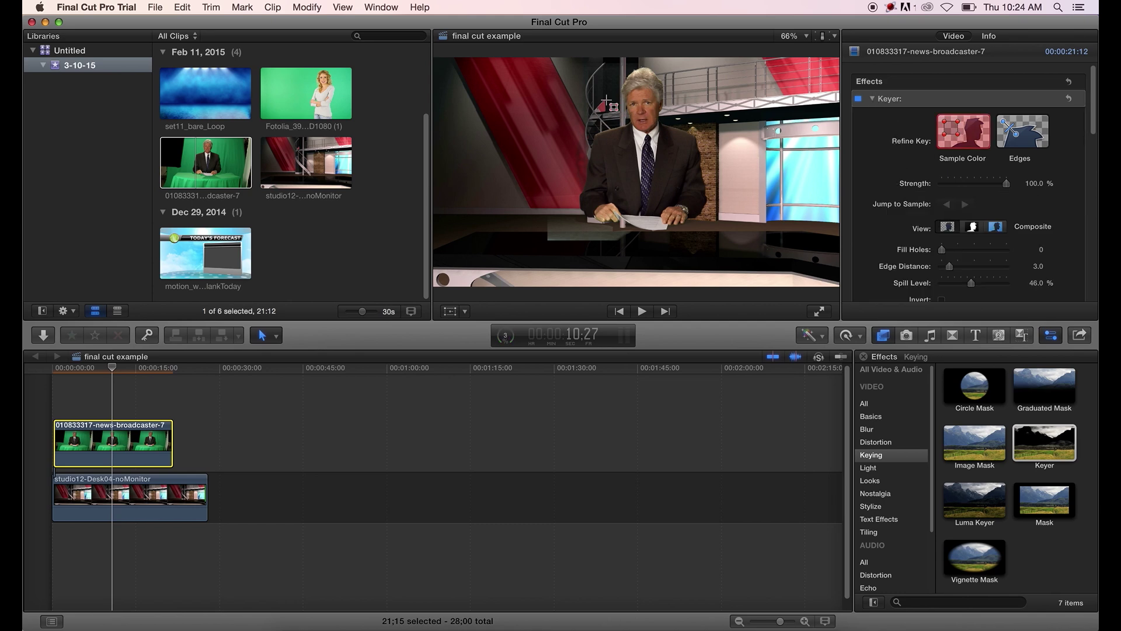
pyautogui.moveTo(584, 82); pyautogui.dragTo(615, 110)
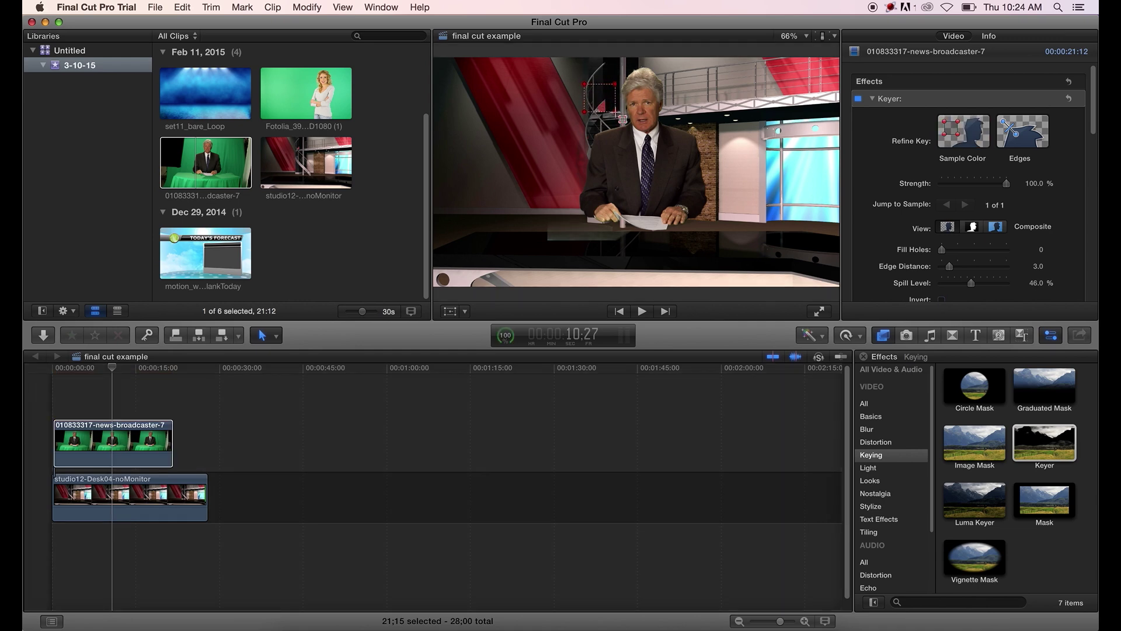
pyautogui.moveTo(614, 118); pyautogui.dragTo(614, 120)
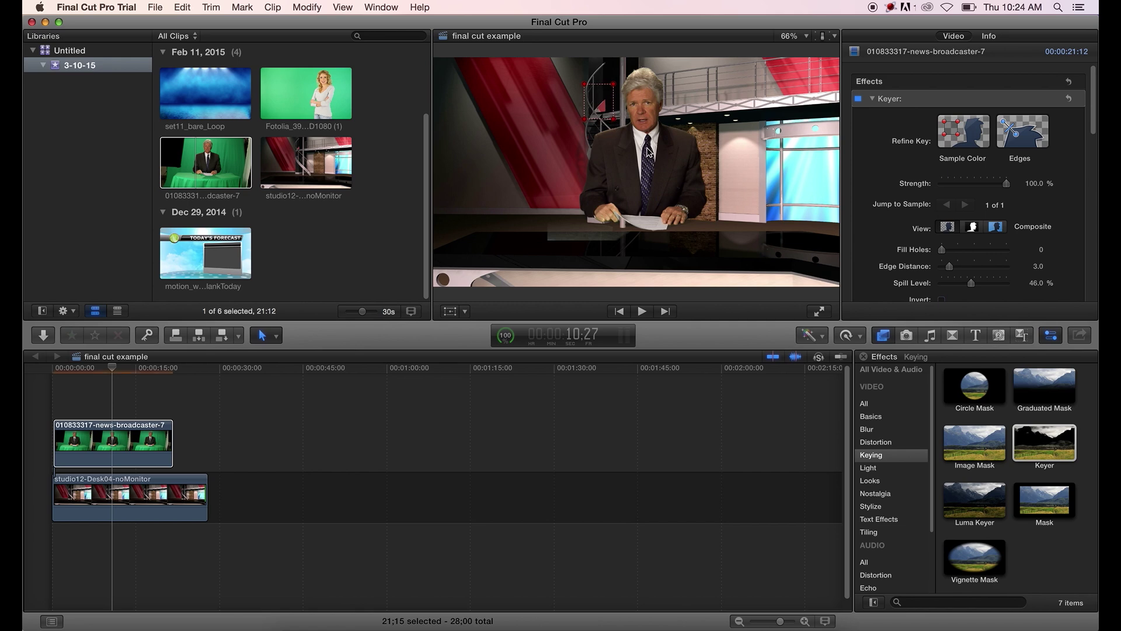
# Refine the key in Matte view with Edge Distance 11.0 and Spill Level 59.51%, and return to Composite view
pyautogui.click(972, 227)
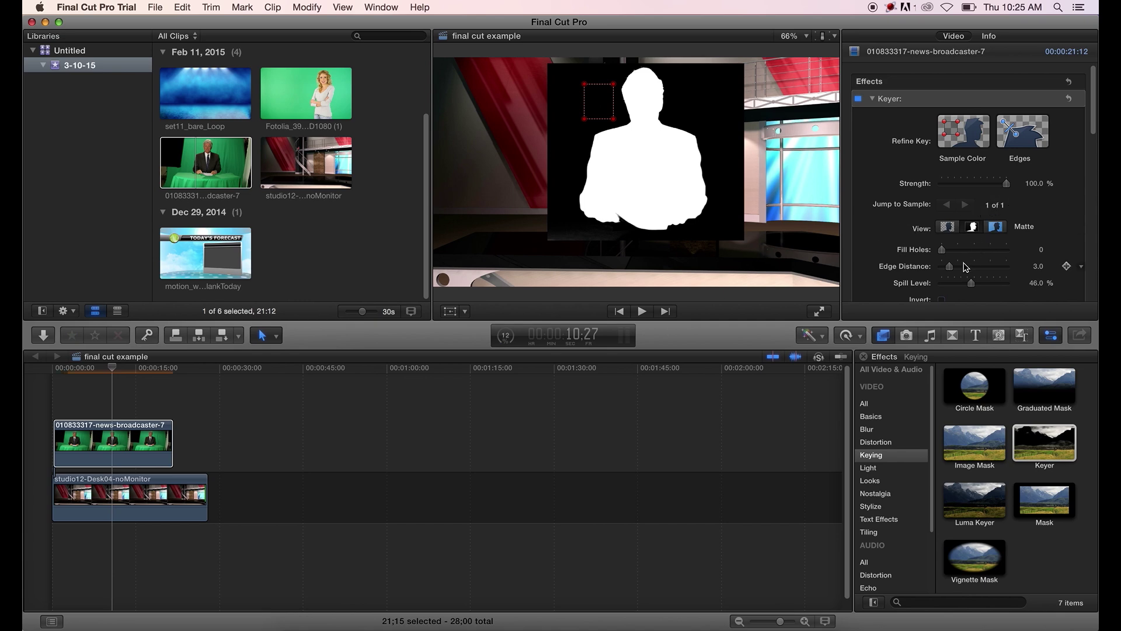
pyautogui.moveTo(945, 253)
pyautogui.mouseDown()
pyautogui.moveTo(972, 251)
pyautogui.moveTo(928, 257)
pyautogui.mouseUp()
pyautogui.moveTo(954, 270); pyautogui.dragTo(970, 266)
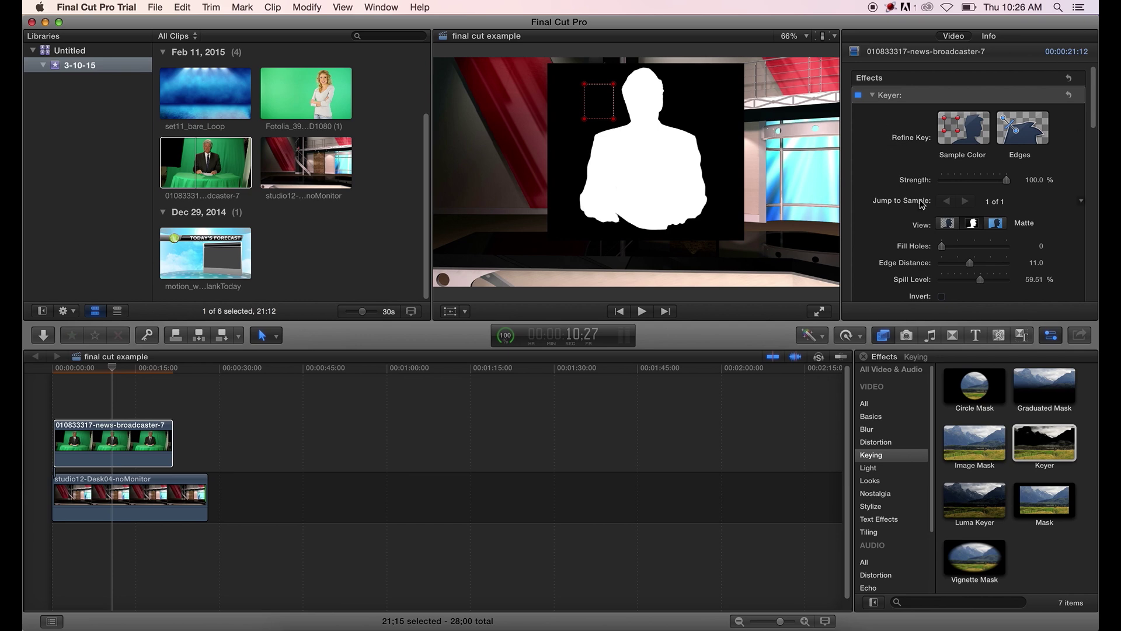
pyautogui.click(949, 225)
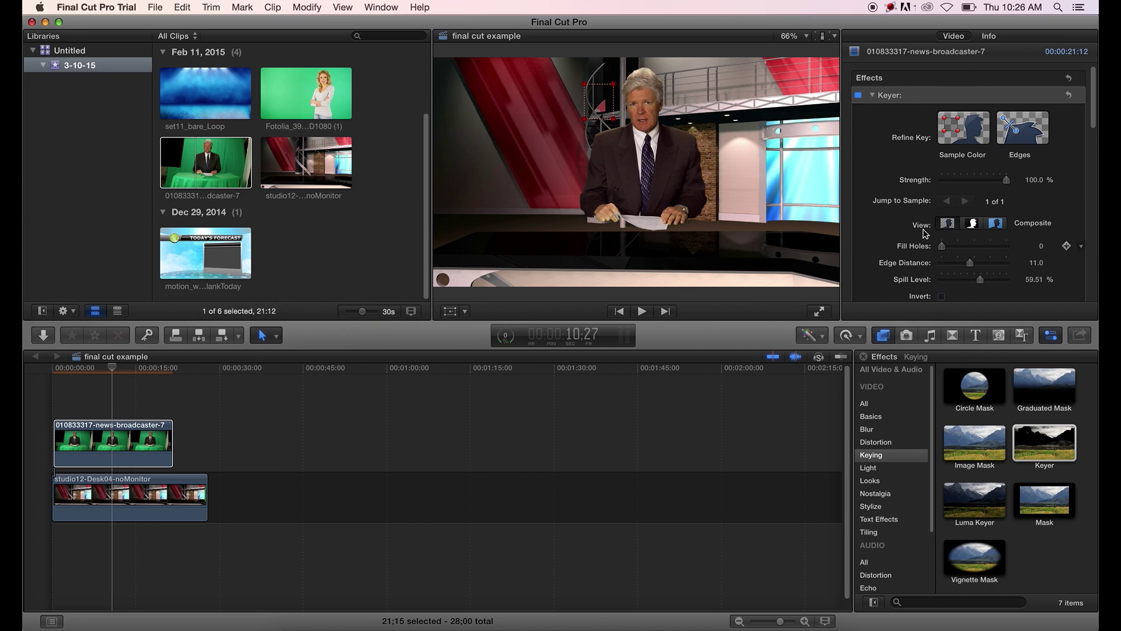
# Lower the news broadcaster onto the studio desk by setting the clip's Position Y to -84 px
pyautogui.click(872, 95)
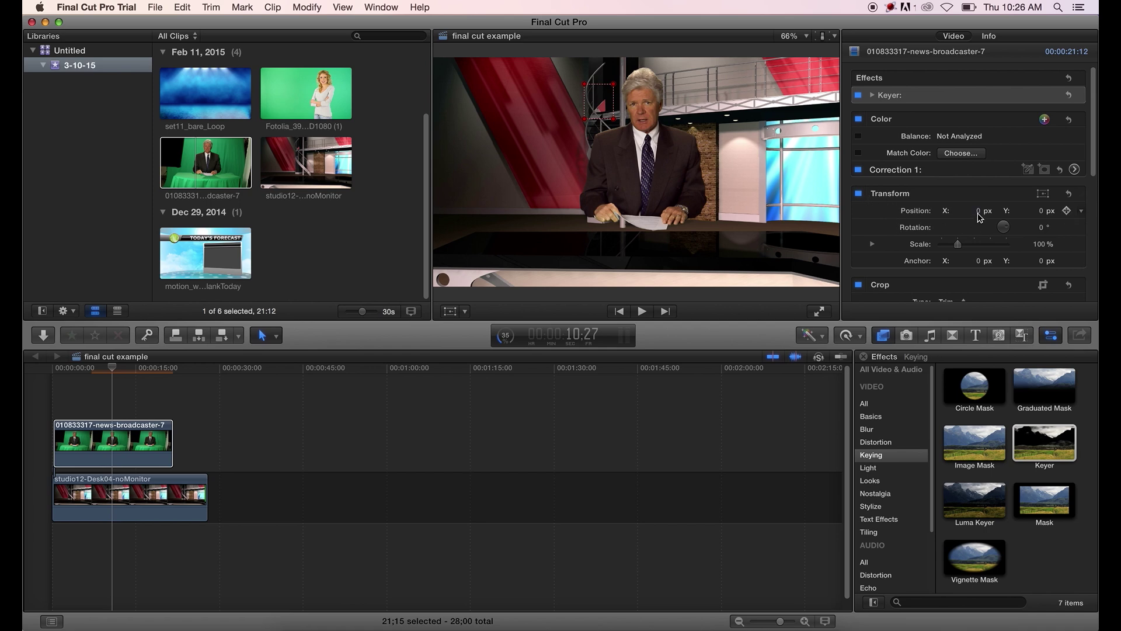
pyautogui.moveTo(1040, 210); pyautogui.dragTo(1044, 217)
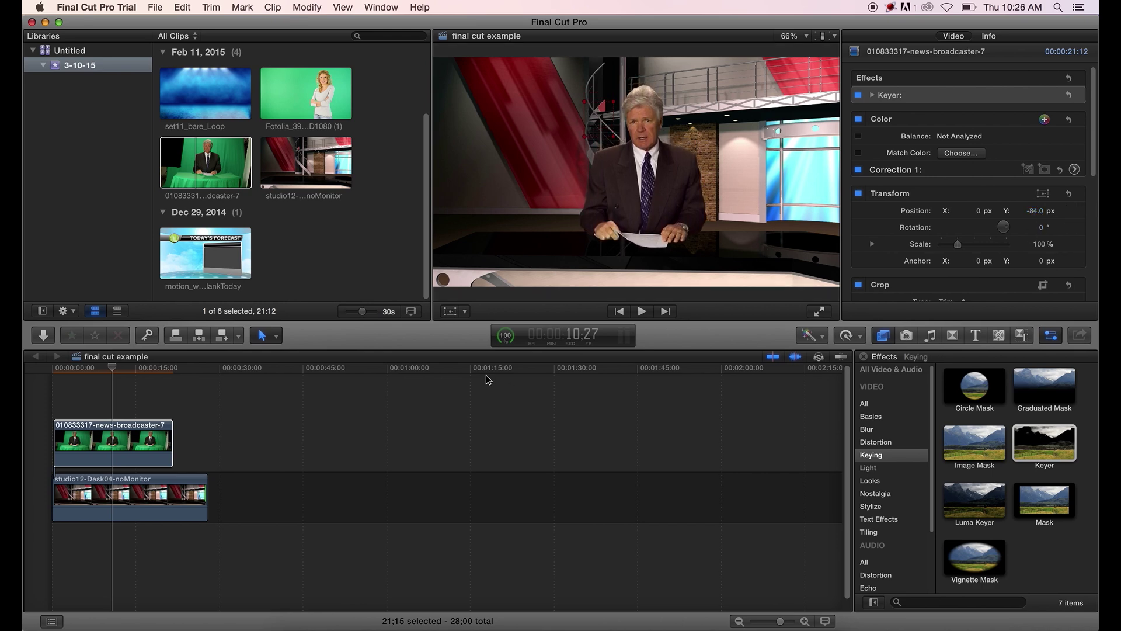
# Play the keyed broadcaster composite from the start and replay it from several points to check how he sits behind the desk
pyautogui.moveTo(113, 374); pyautogui.dragTo(53, 363)
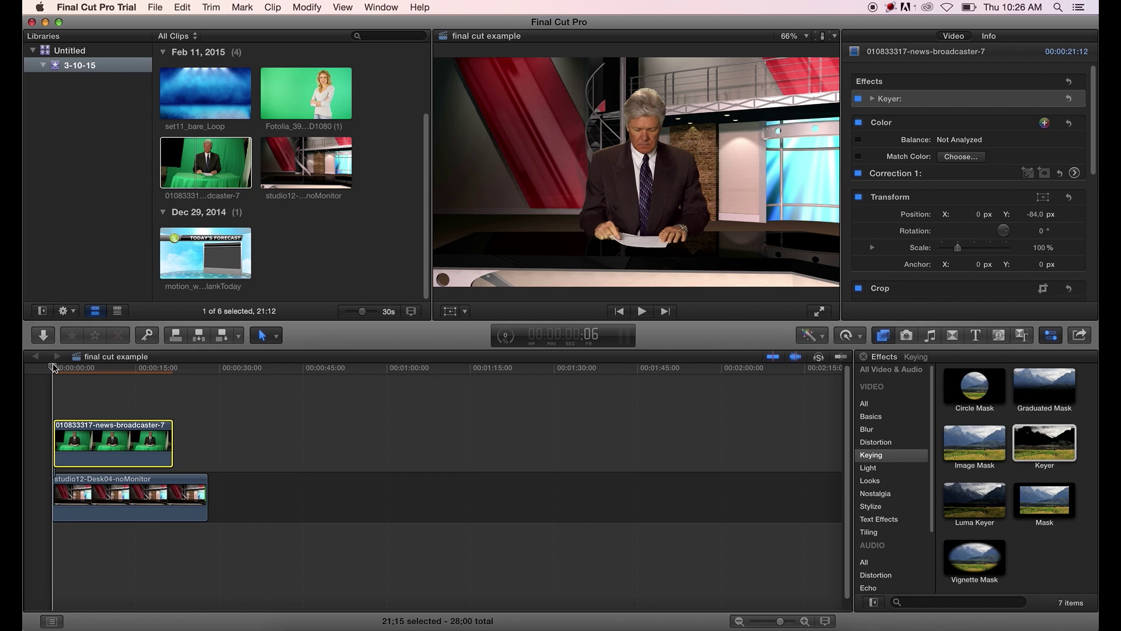
pyautogui.press('space')
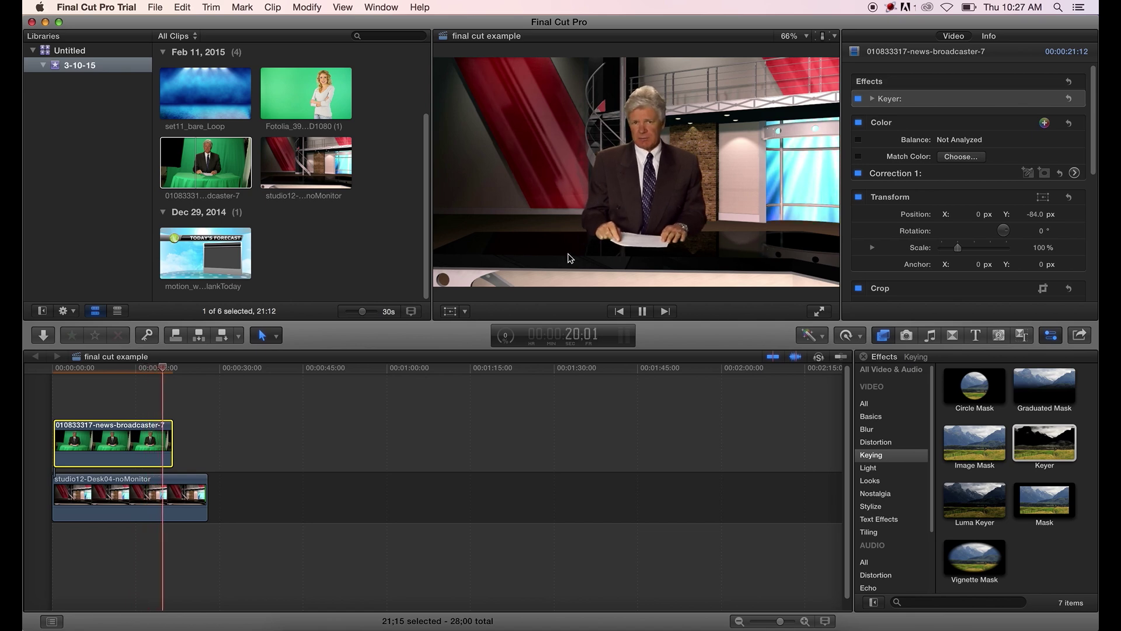
pyautogui.click(125, 367)
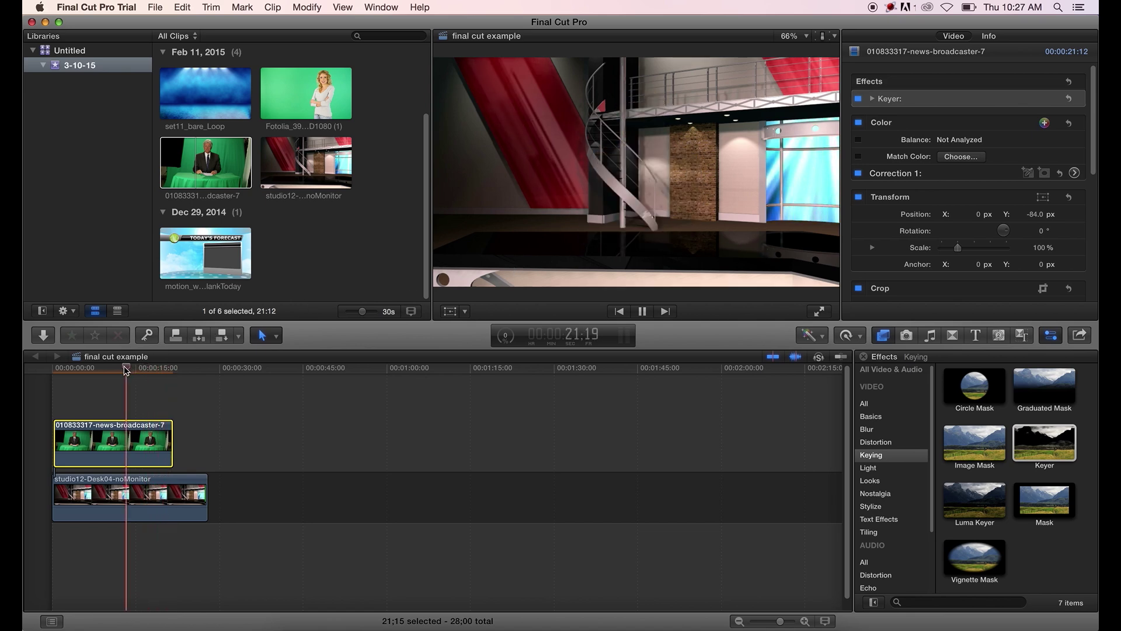
pyautogui.click(78, 366)
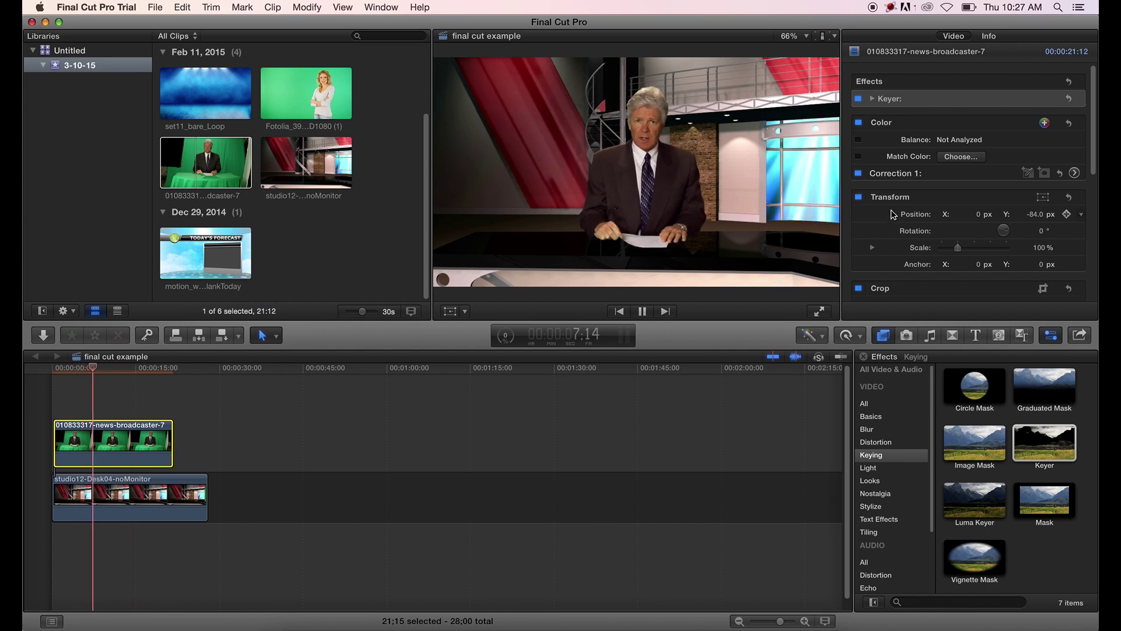
pyautogui.click(156, 390)
pyautogui.click(157, 384)
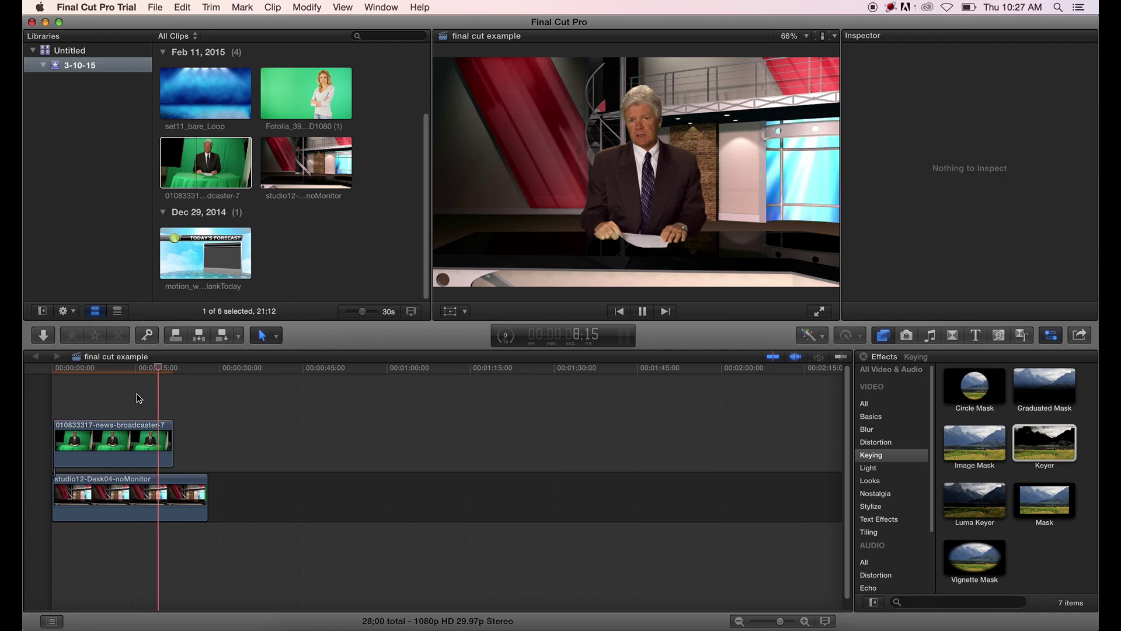
pyautogui.click(104, 370)
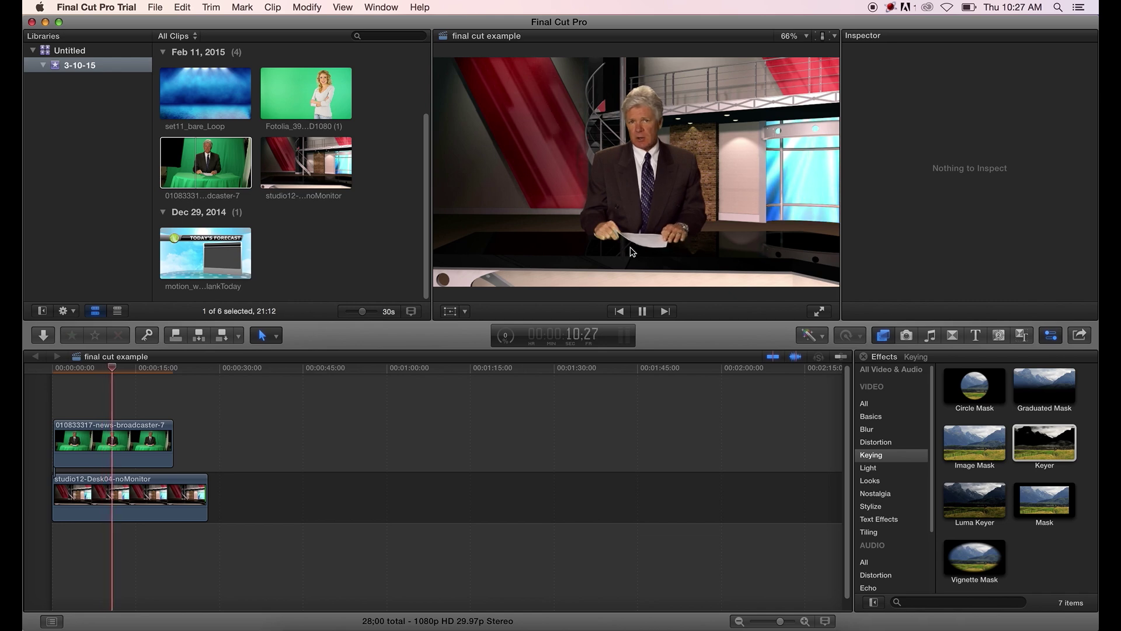
pyautogui.click(92, 367)
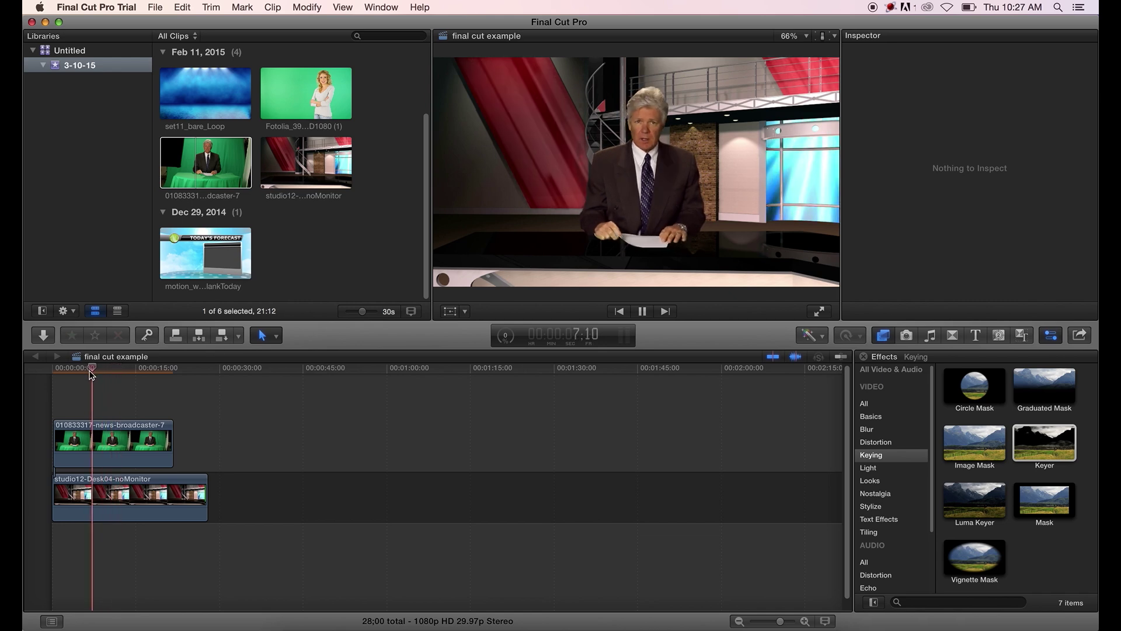
pyautogui.press('space')
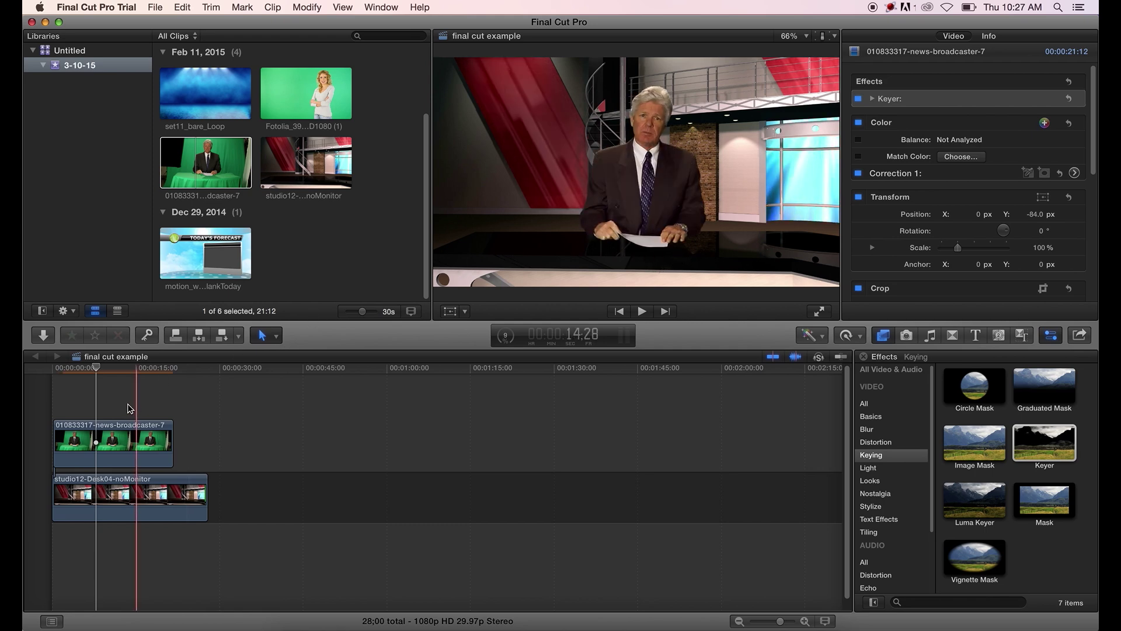
# Duplicate the news broadcaster clip and stack the copy directly above the original at the start of the timeline
pyautogui.click(94, 438)
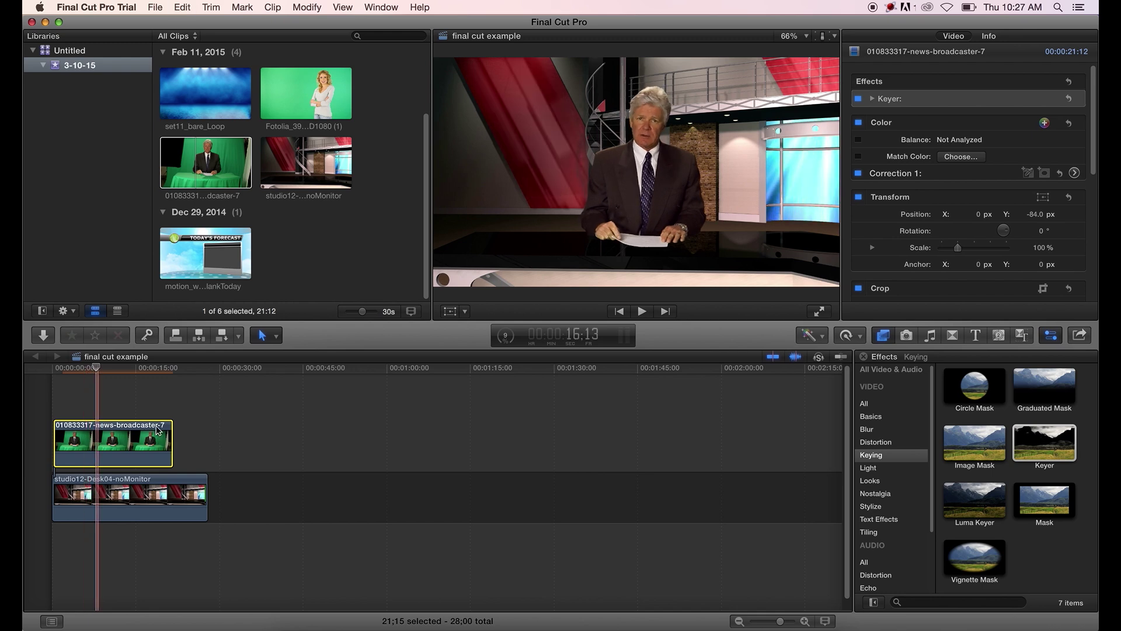
pyautogui.click(212, 372)
pyautogui.press('super+c')
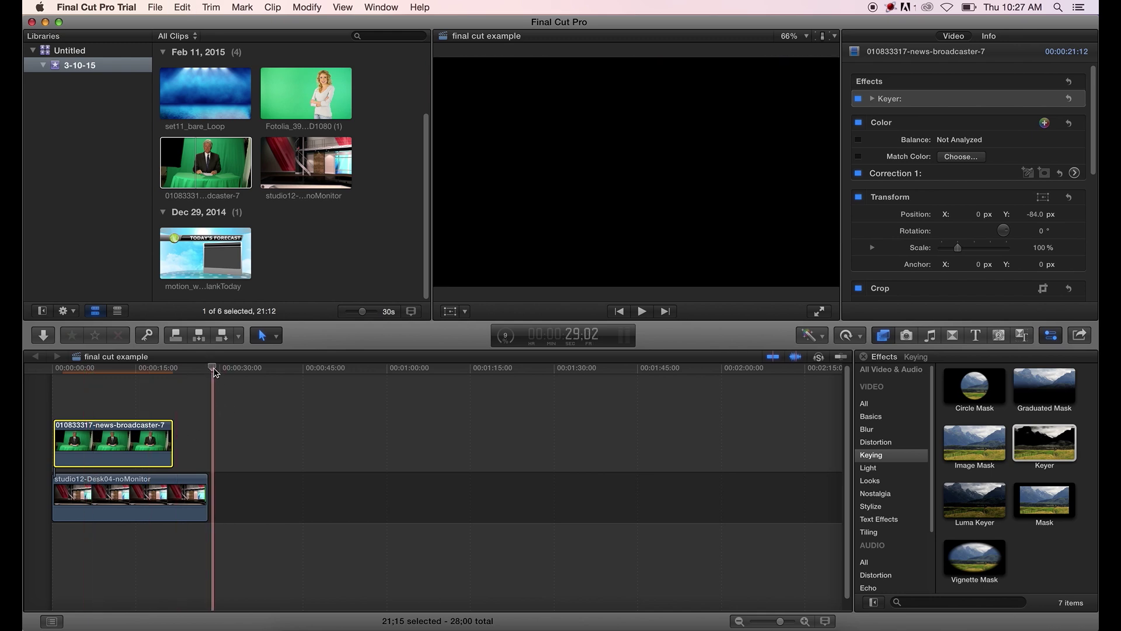
pyautogui.press('super+v')
pyautogui.moveTo(292, 435); pyautogui.dragTo(130, 390)
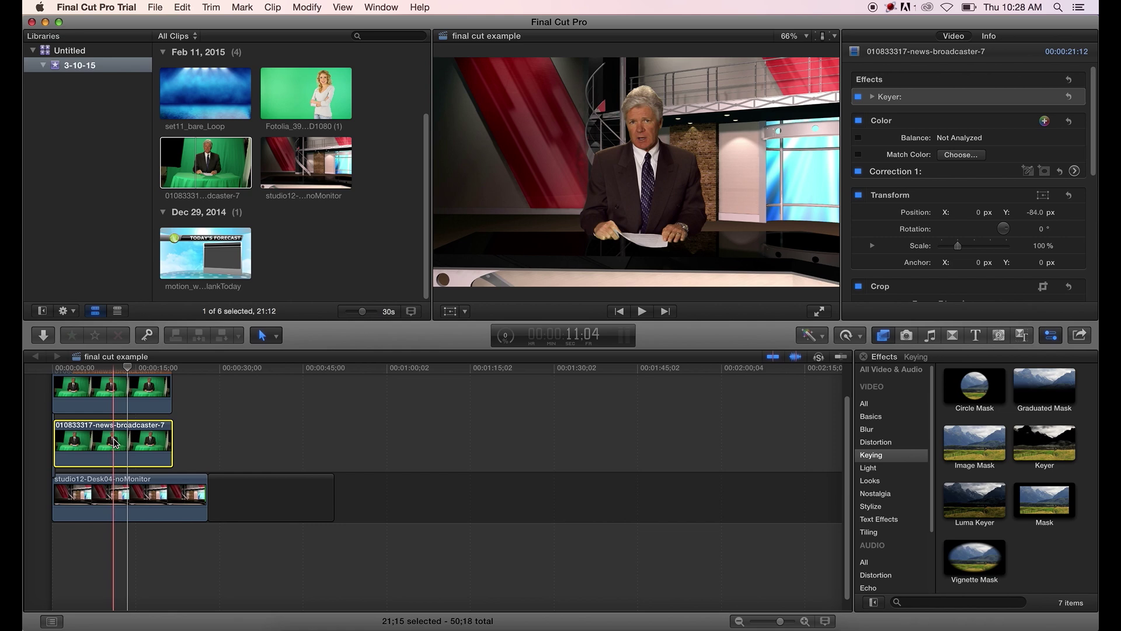
# Flip the lower news broadcaster clip vertically with a Y scale of -100% and set its Position Y to -536 px
pyautogui.click(872, 246)
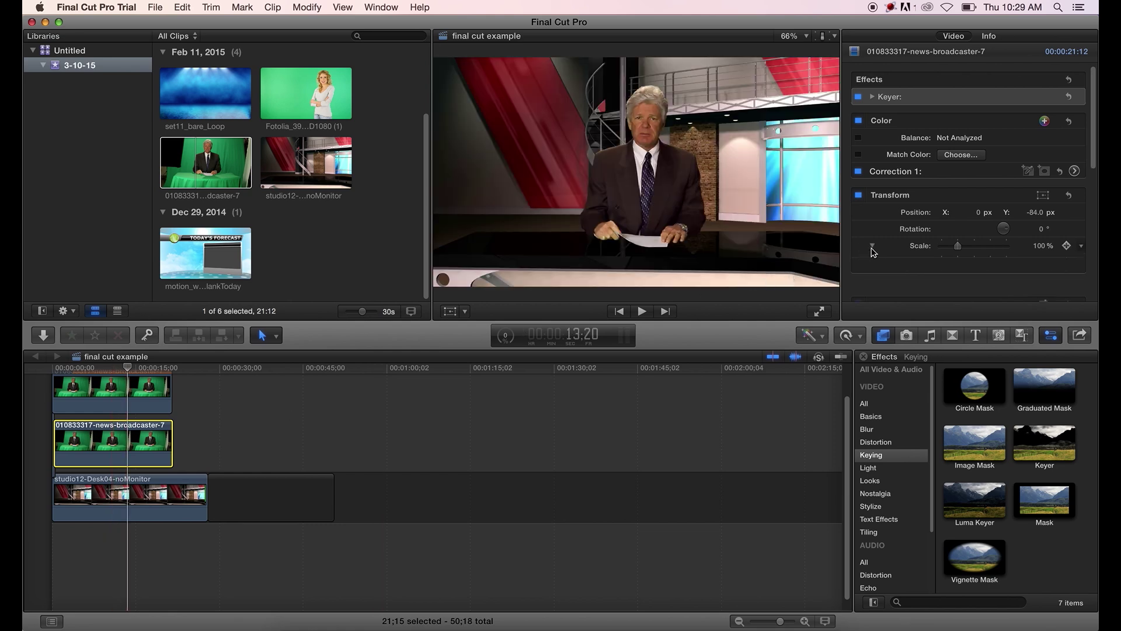
pyautogui.click(1034, 280)
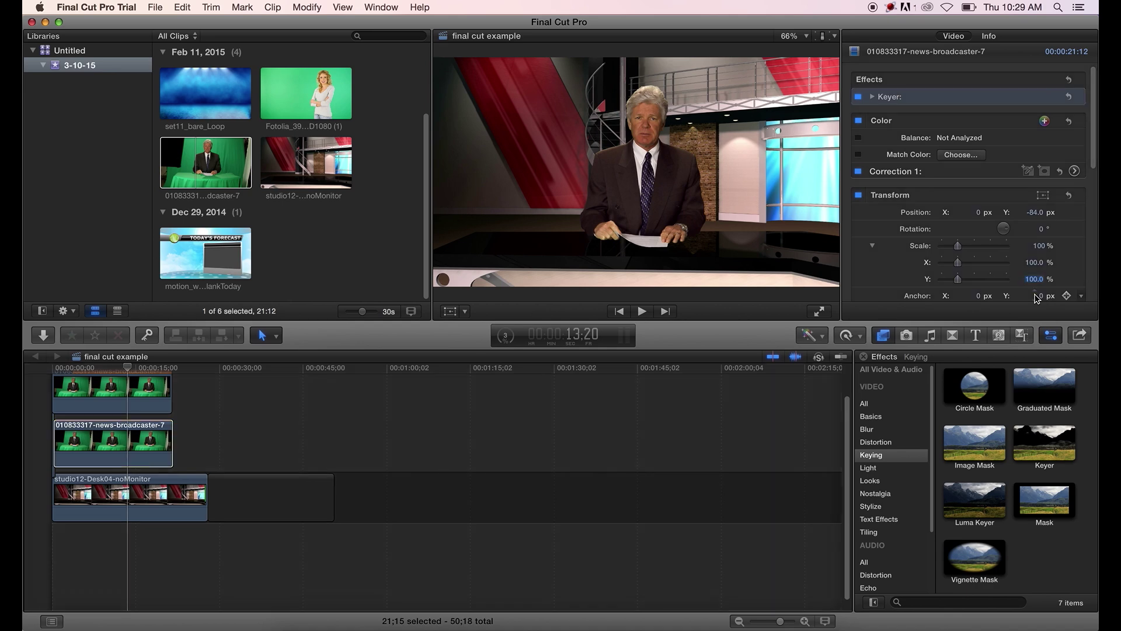
pyautogui.write('-1')
pyautogui.press('Return')
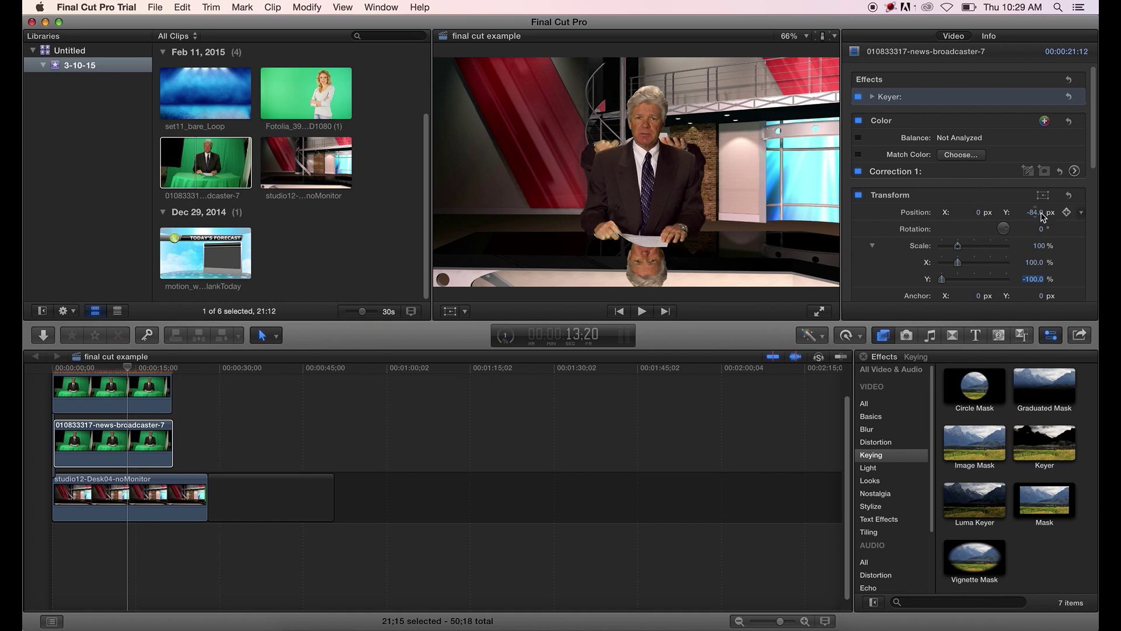
pyautogui.moveTo(1034, 212); pyautogui.dragTo(1033, 212)
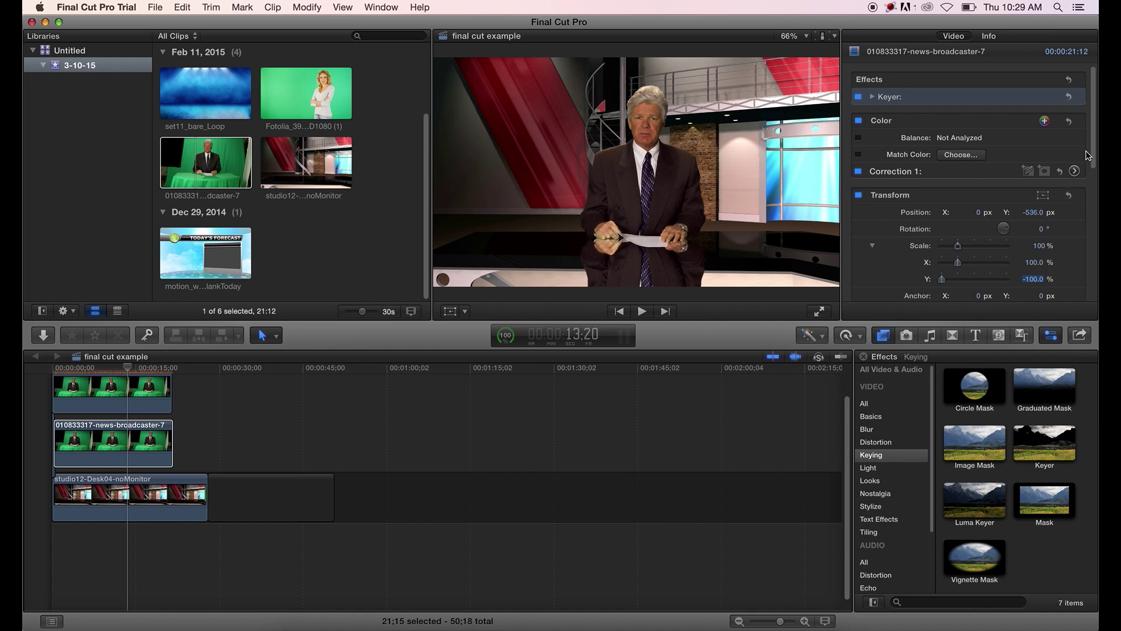
# Trim the flipped broadcaster clip with a Top crop of 630 px and reduce its opacity to 15.19%
pyautogui.moveTo(1094, 153); pyautogui.dragTo(1097, 249)
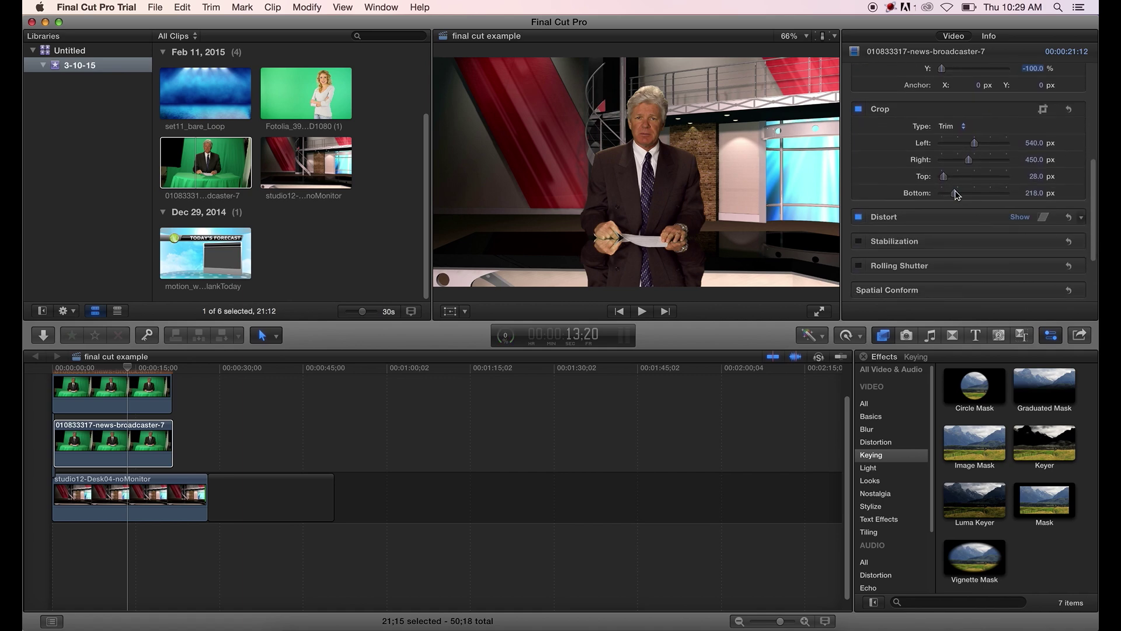
pyautogui.moveTo(945, 178); pyautogui.dragTo(985, 188)
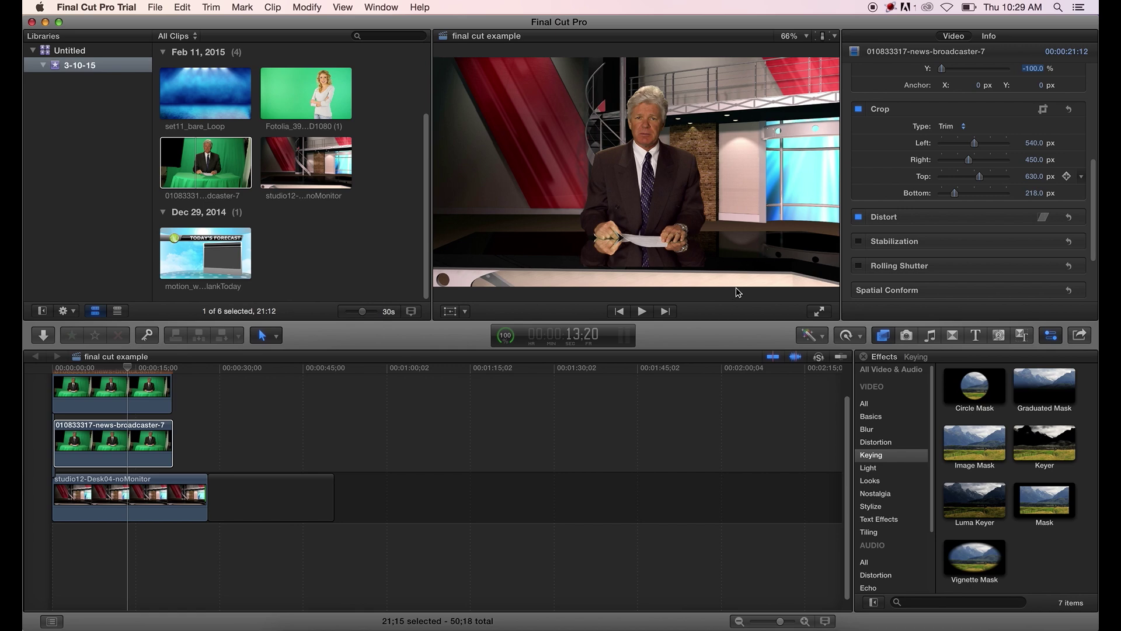
pyautogui.moveTo(1095, 250); pyautogui.dragTo(1096, 300)
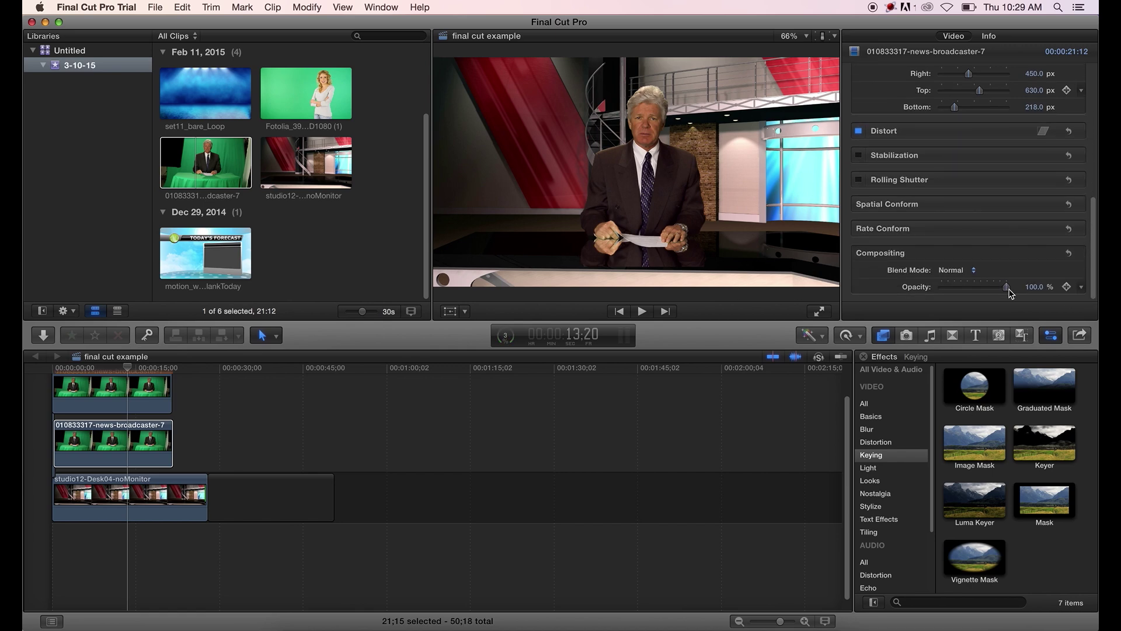
pyautogui.moveTo(1006, 289); pyautogui.dragTo(984, 287)
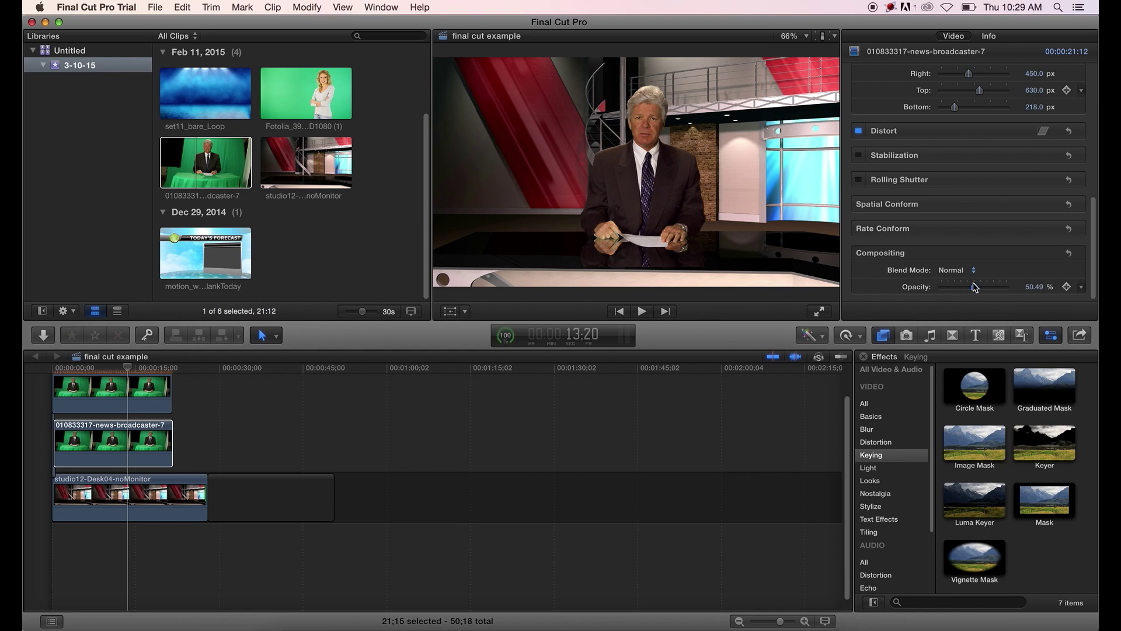
pyautogui.moveTo(973, 283); pyautogui.dragTo(947, 294)
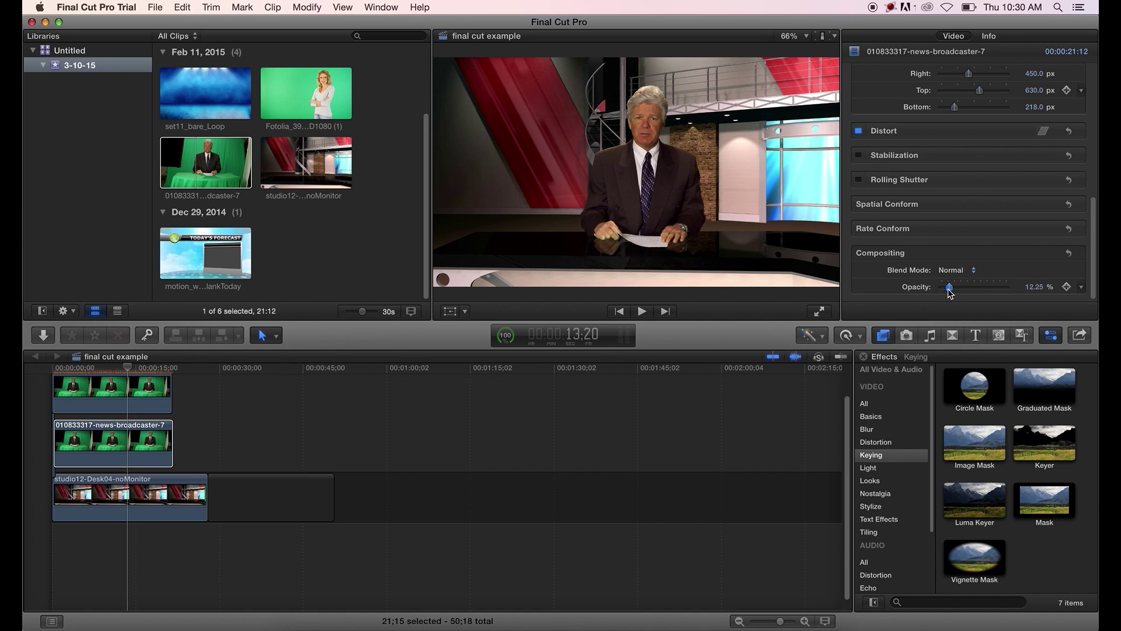
pyautogui.moveTo(947, 290); pyautogui.dragTo(950, 292)
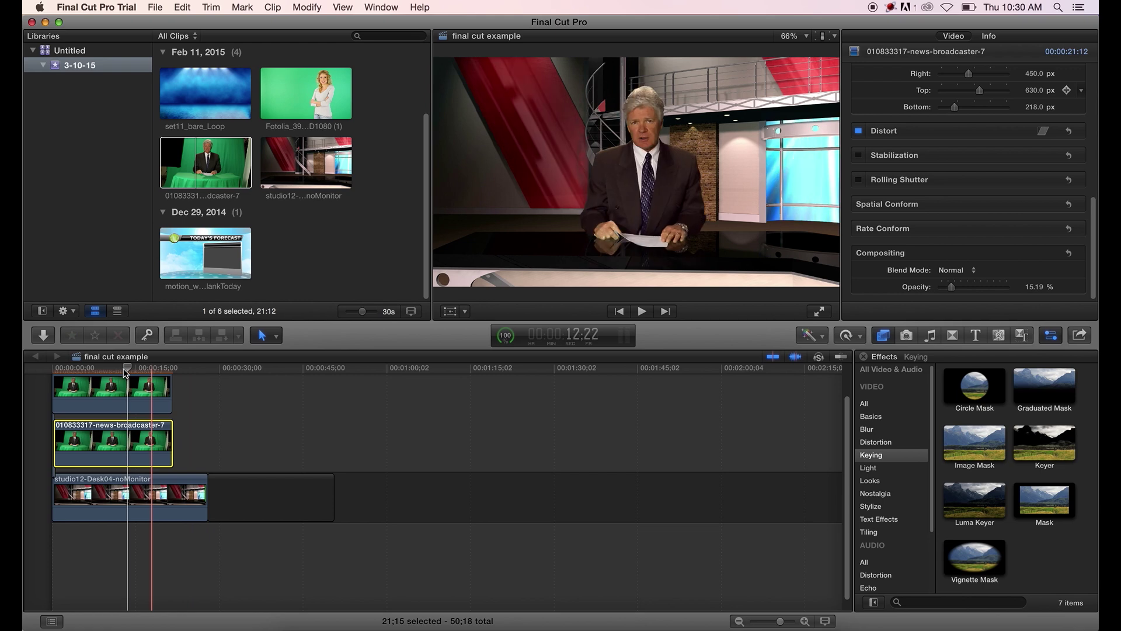
# Enlarge the timeline view and play the composite from the beginning to review the broadcaster's reflection on the desk
pyautogui.click(120, 370)
pyautogui.moveTo(120, 370); pyautogui.dragTo(35, 360)
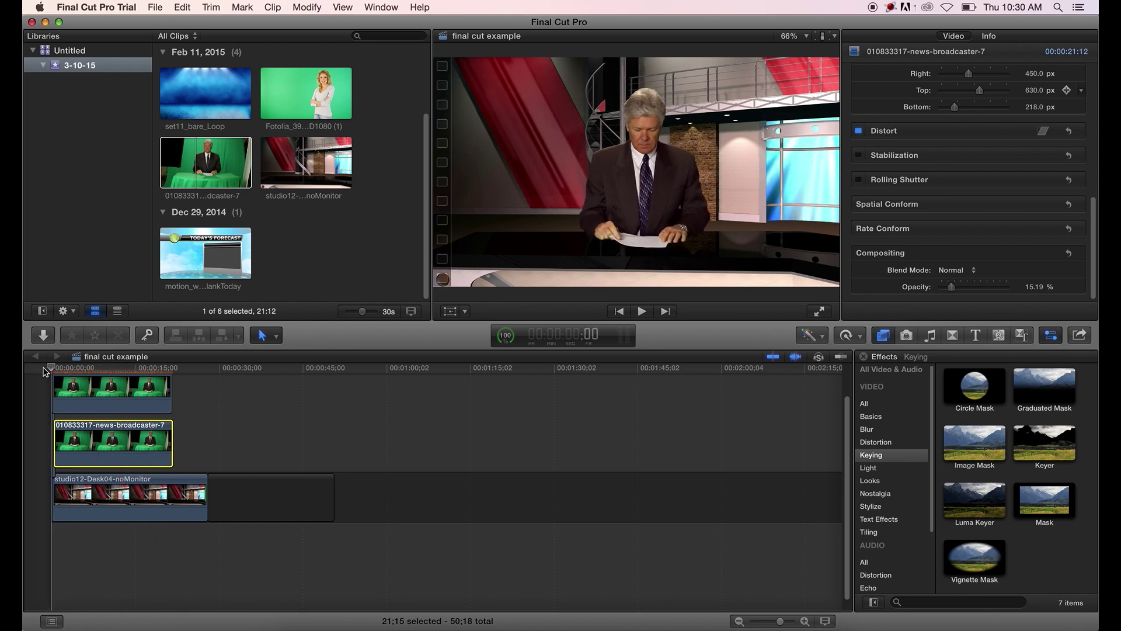
pyautogui.click(62, 370)
pyautogui.press('+')
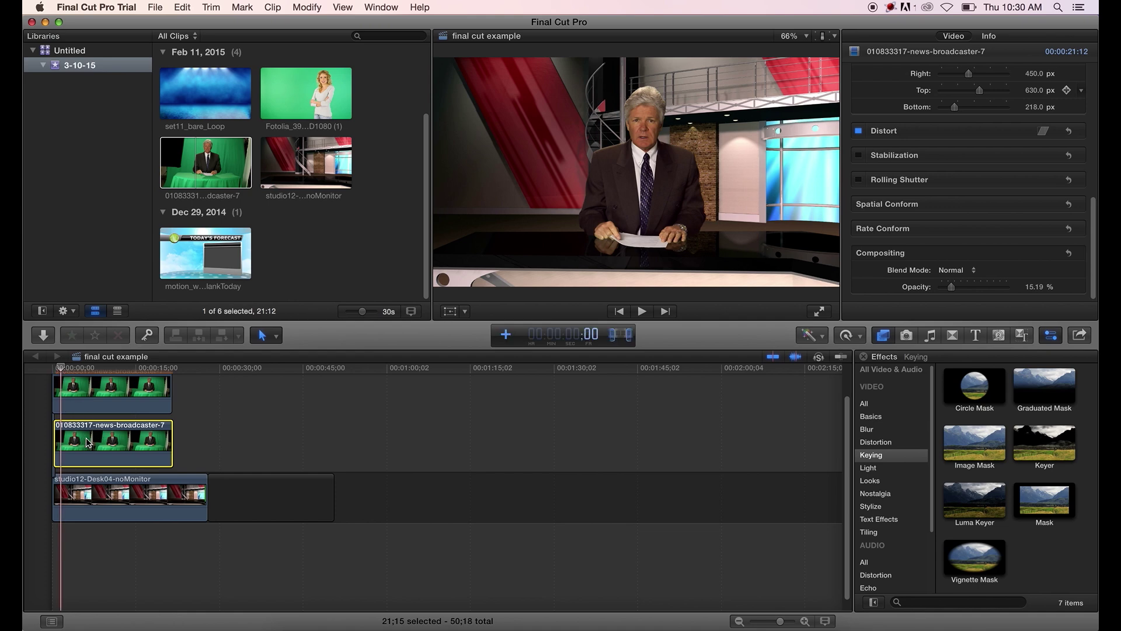
pyautogui.press('super+equal')
pyautogui.press('space')
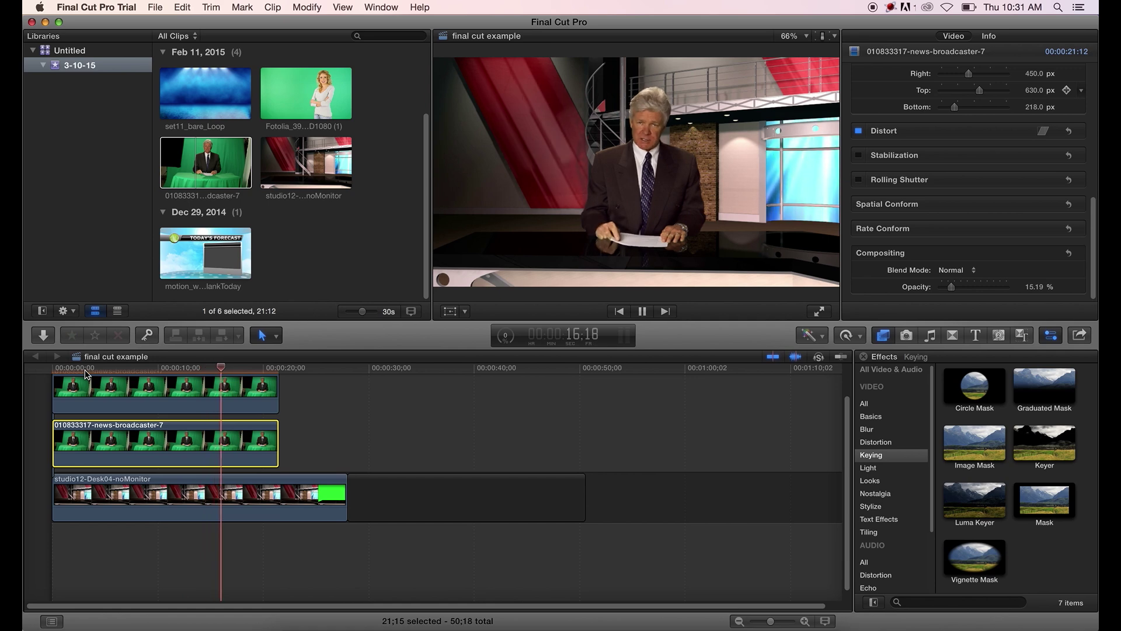
pyautogui.press('space')
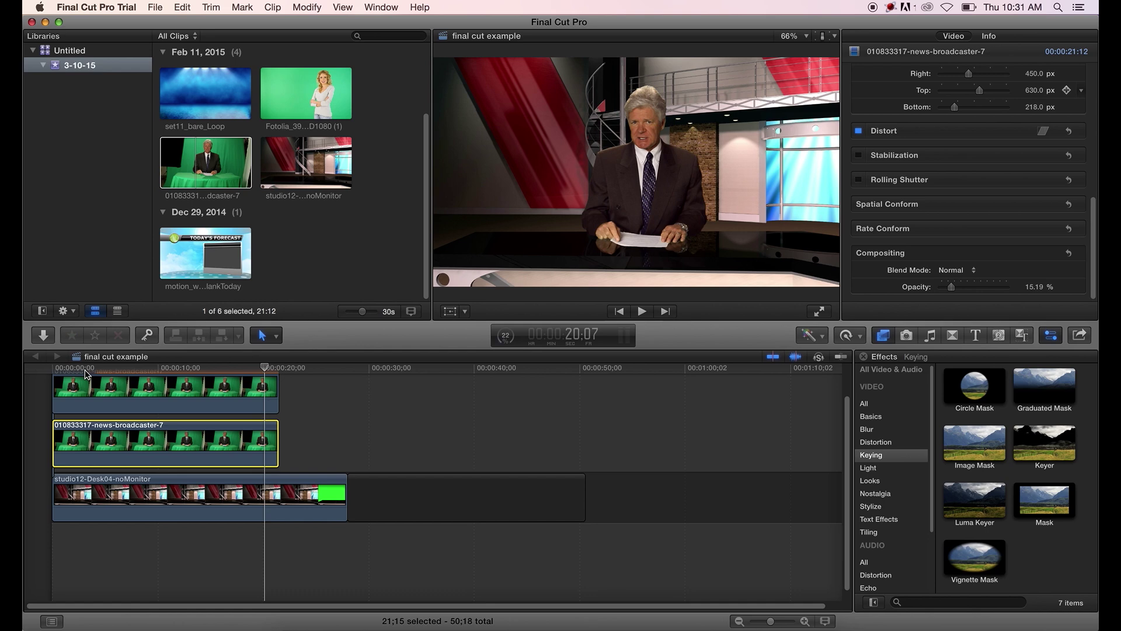
pyautogui.hotkey('shift', '/')
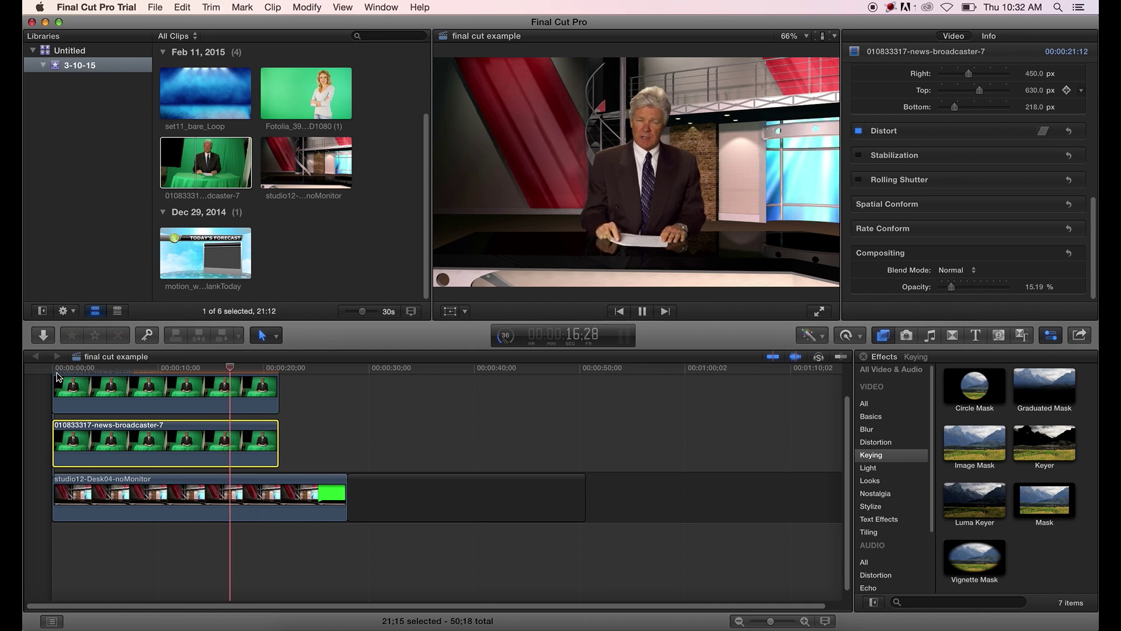